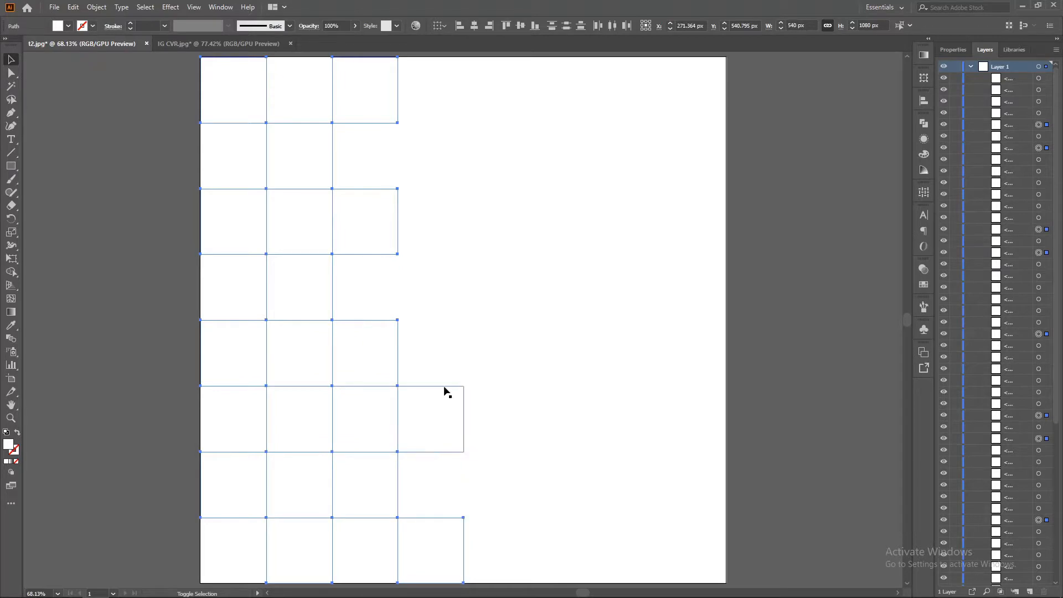
Add the remaining alternate squares of the 8×8 grid, matching the top-left corner square's pattern, to the selection, then group and lock them.
shift+click(444, 391)
shift+click(448, 305)
shift+click(510, 90)
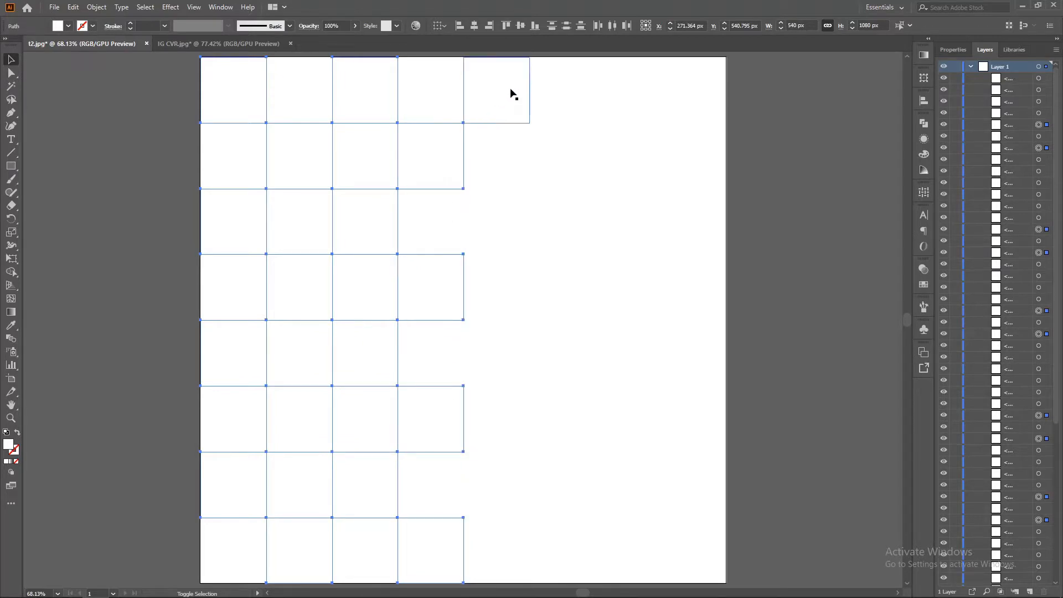
shift+click(498, 239)
shift+click(493, 363)
shift+click(478, 487)
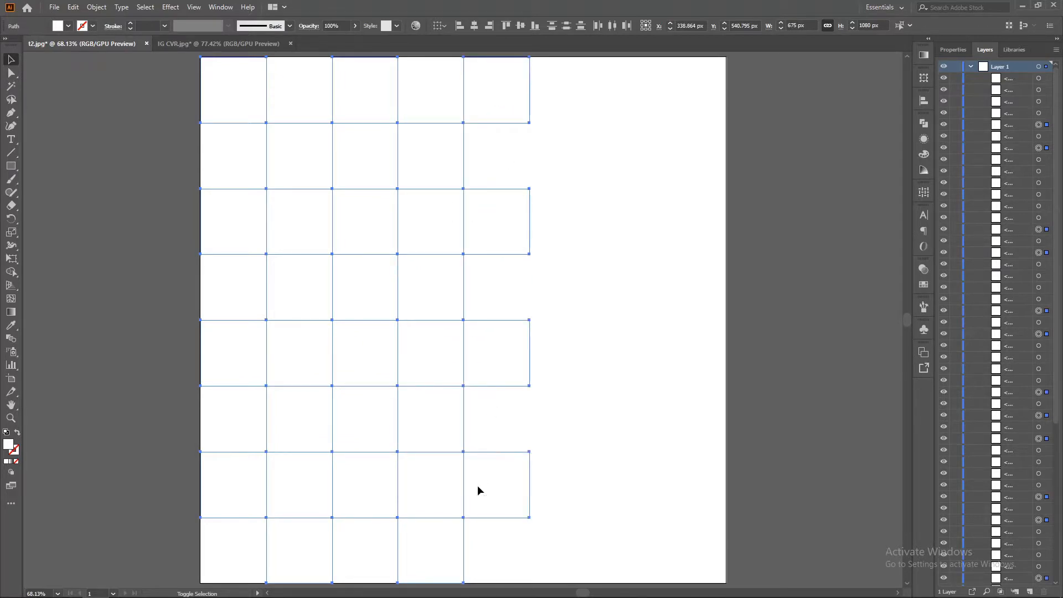
shift+click(560, 556)
shift+click(552, 423)
shift+click(559, 282)
shift+click(570, 178)
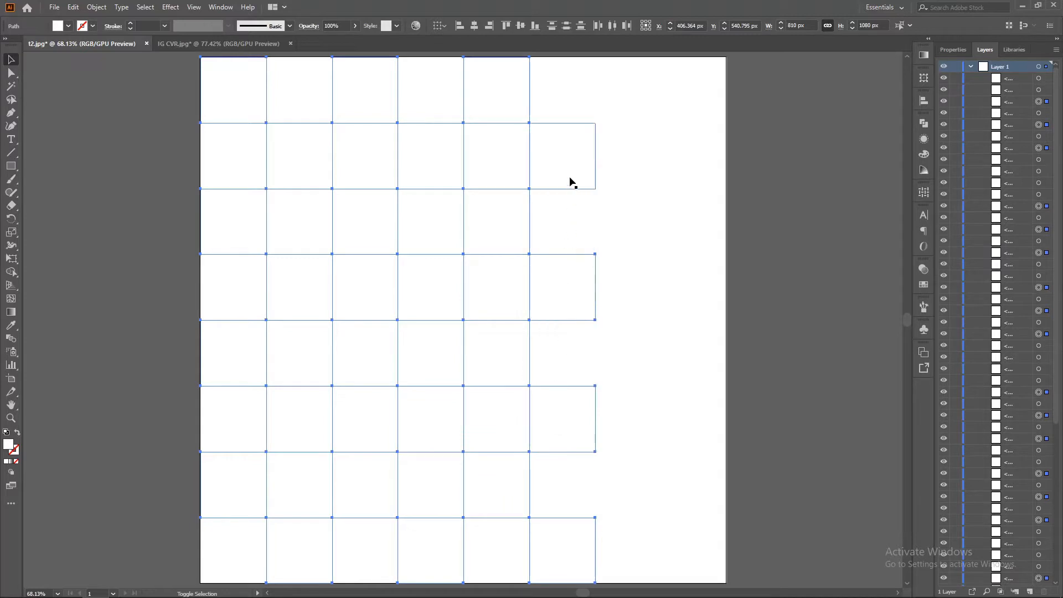
shift+click(641, 111)
shift+click(635, 249)
shift+click(624, 337)
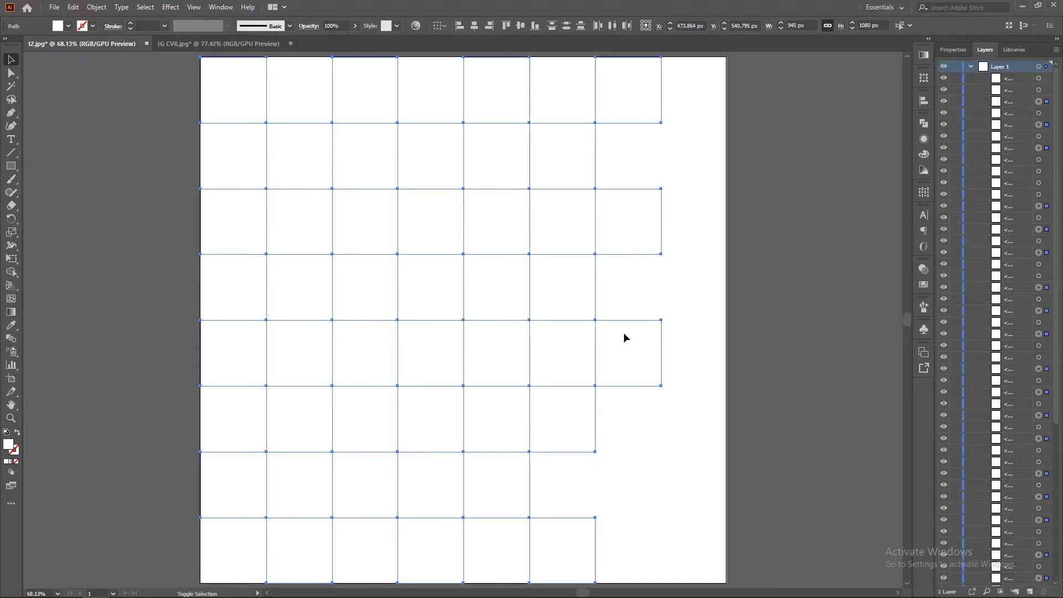
shift+click(636, 505)
shift+click(697, 559)
shift+click(699, 464)
shift+click(699, 421)
shift+click(699, 375)
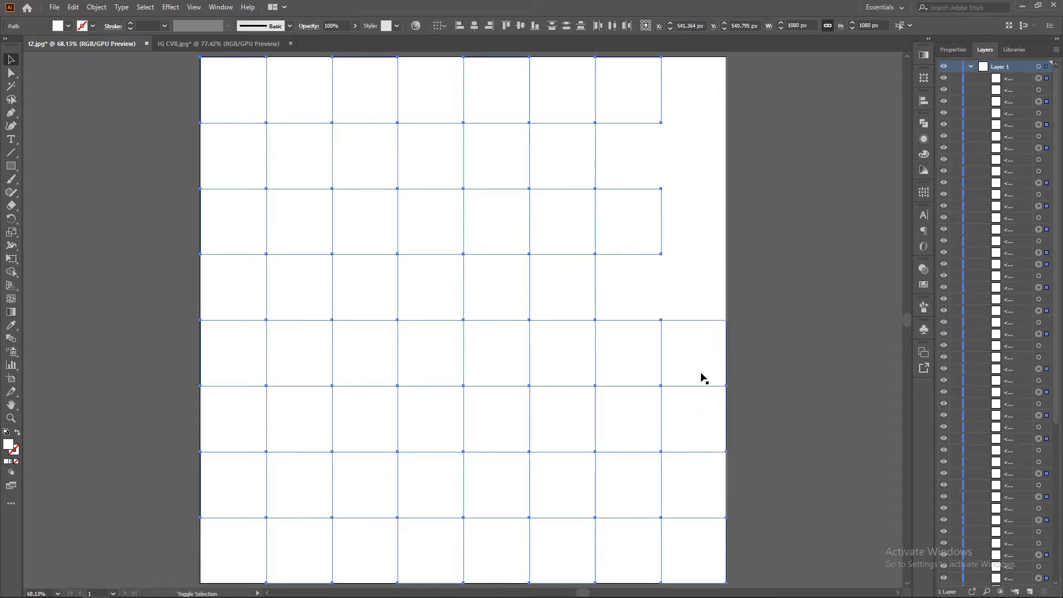
shift+click(696, 299)
shift+click(697, 237)
shift+click(688, 173)
right_click(689, 173)
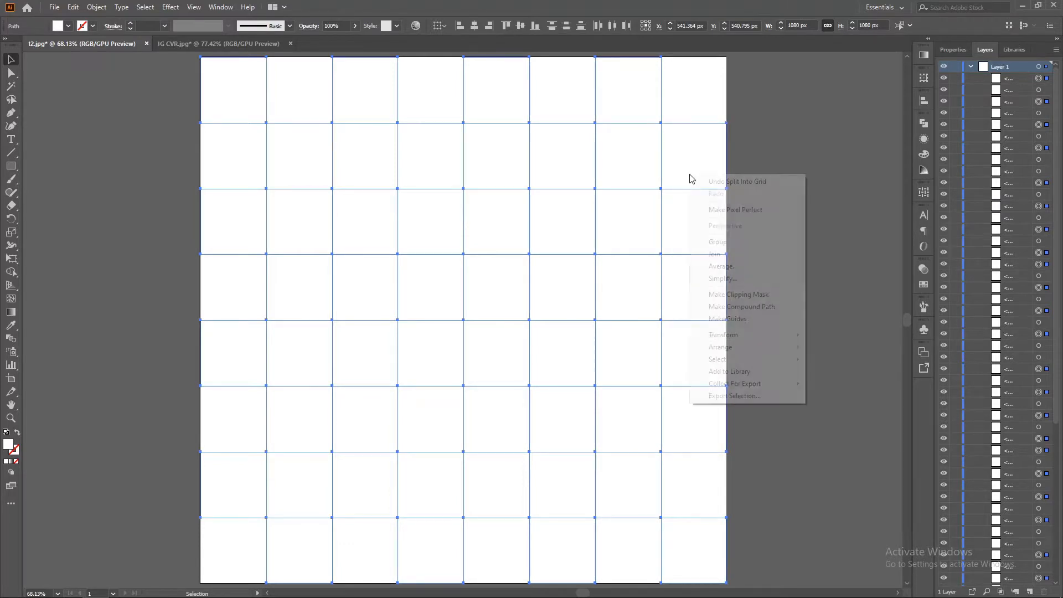
click(714, 244)
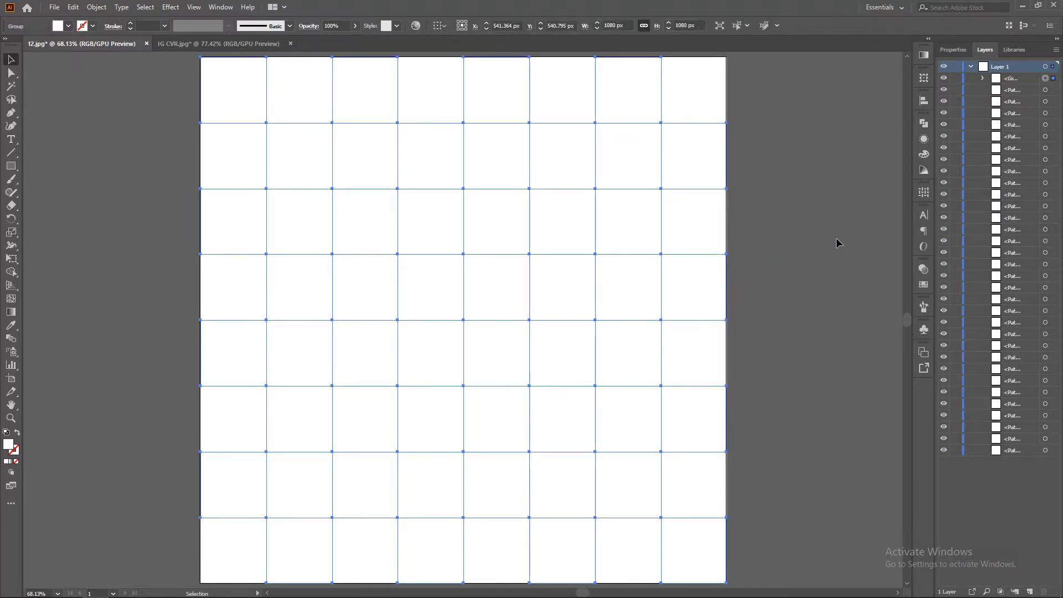
click(955, 78)
Select all the unlocked alternate squares across the eight grid columns and group them.
click(229, 148)
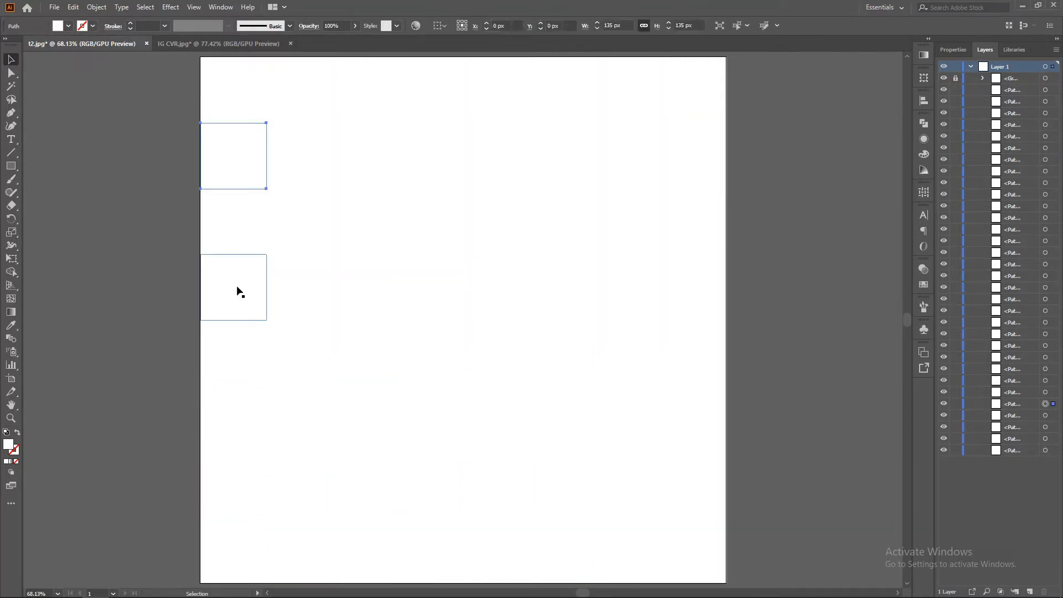
shift+click(234, 319)
shift+click(237, 432)
shift+click(228, 549)
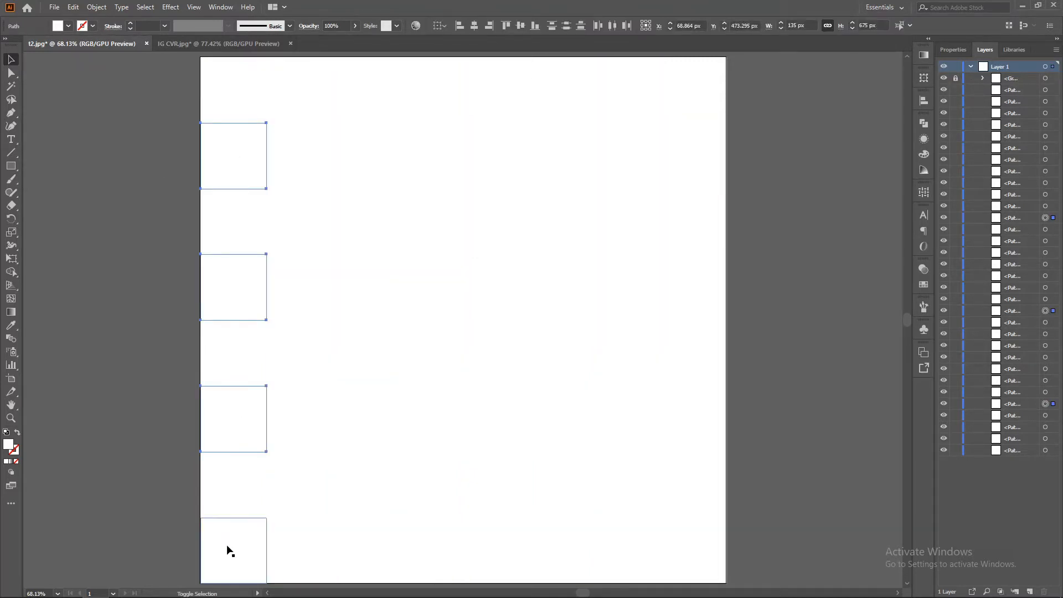
shift+click(284, 508)
shift+click(310, 359)
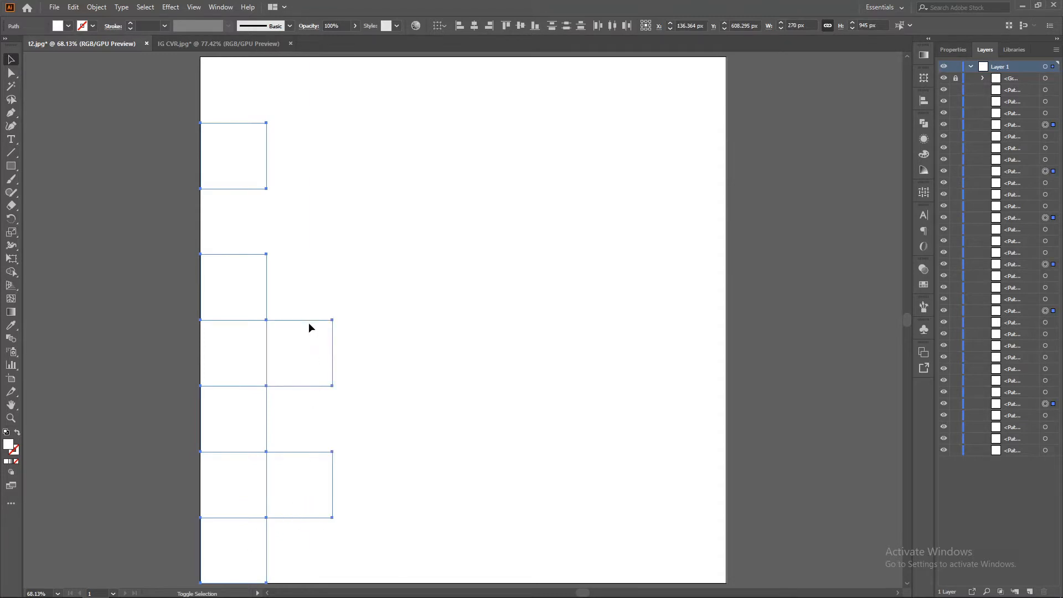
shift+click(303, 206)
shift+click(303, 104)
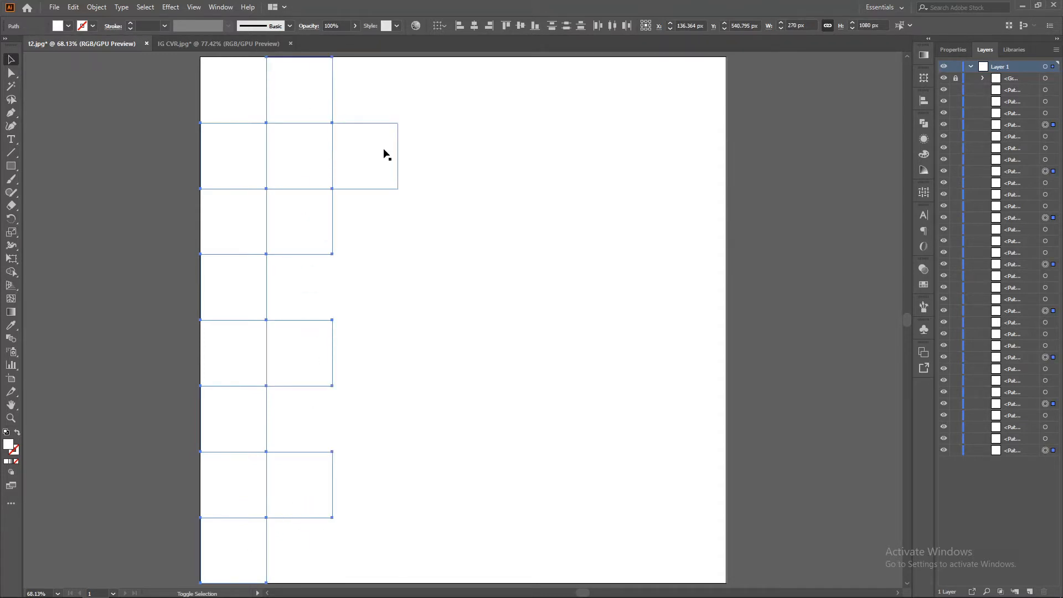
shift+click(367, 276)
shift+click(351, 436)
shift+click(351, 559)
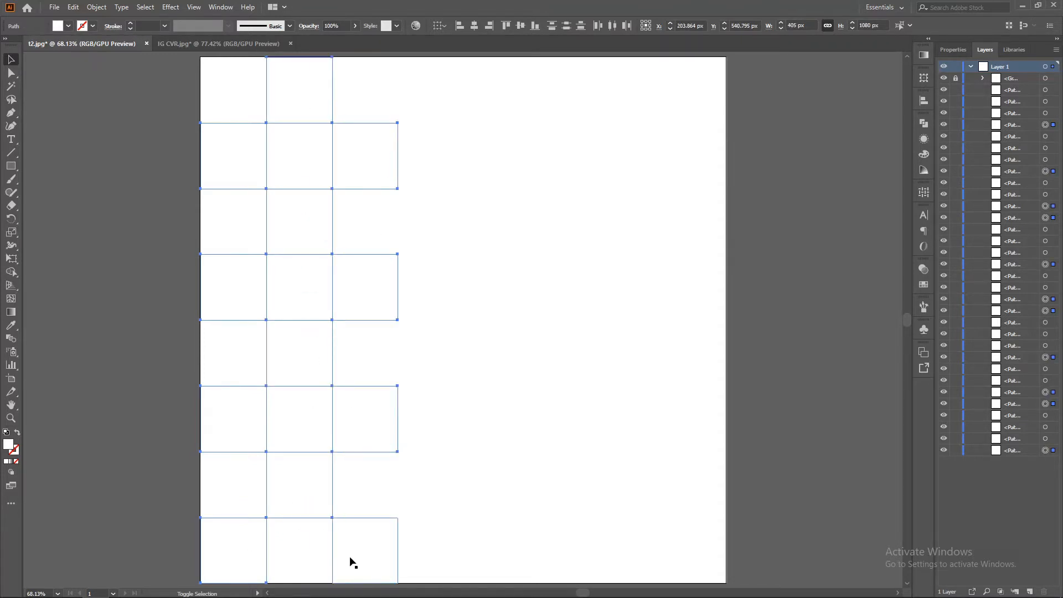
shift+click(437, 491)
shift+click(439, 339)
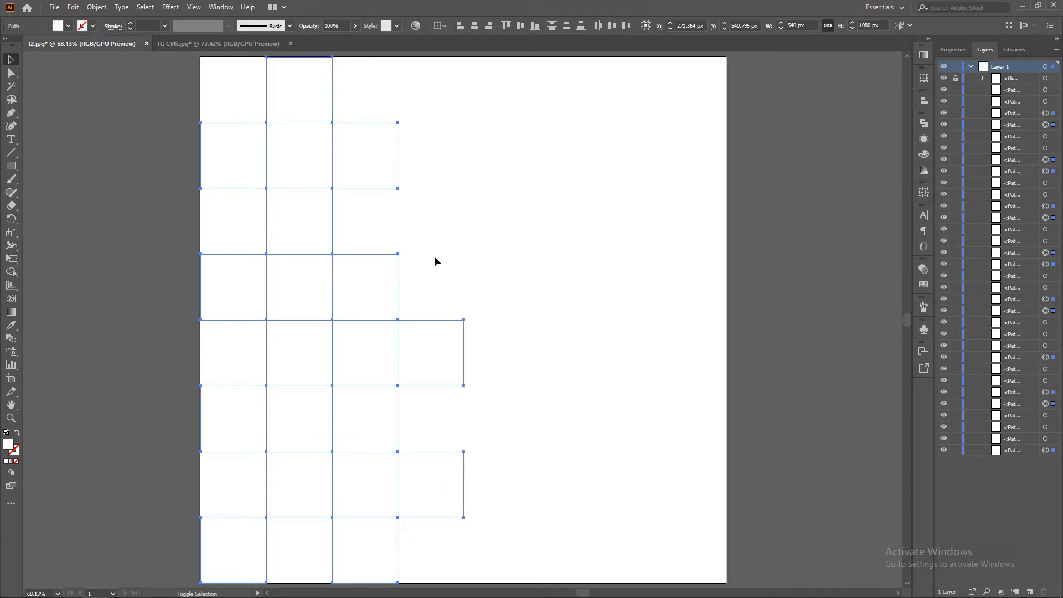
shift+click(440, 222)
shift+click(434, 101)
shift+click(505, 178)
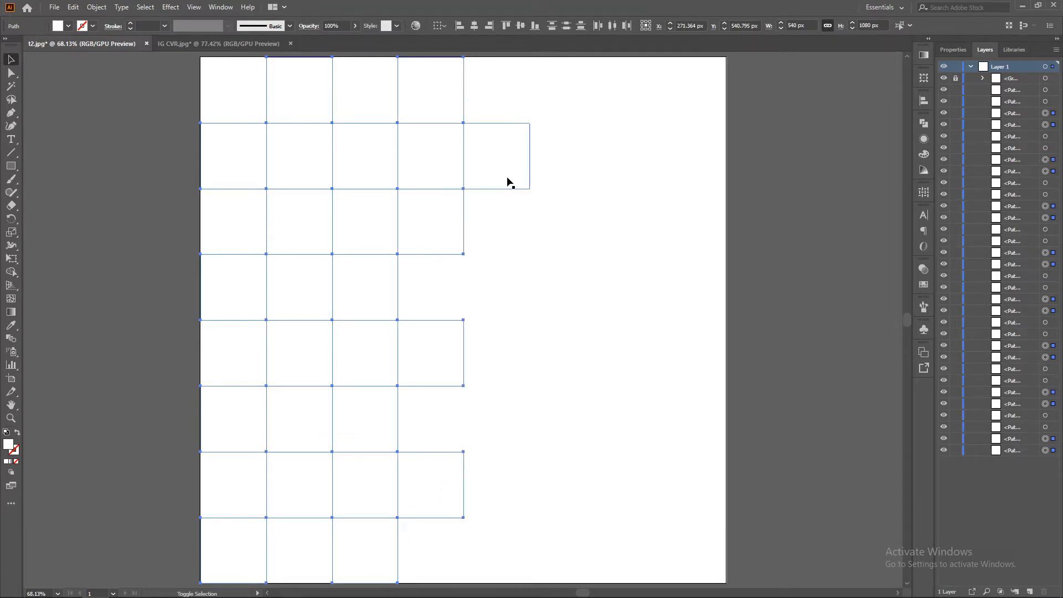
shift+click(509, 316)
shift+click(496, 401)
shift+click(491, 547)
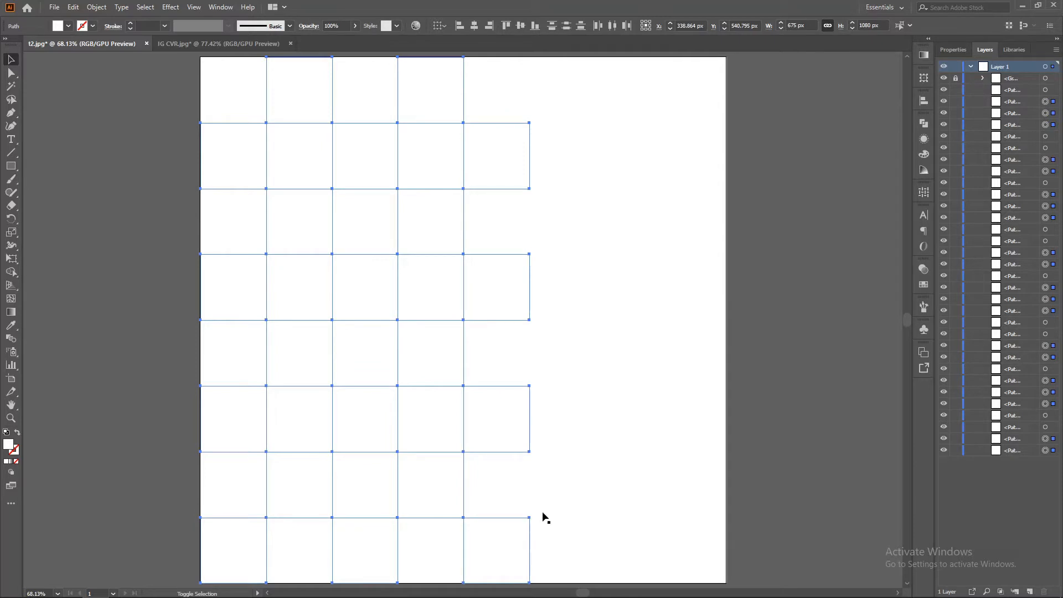
shift+click(563, 495)
shift+click(575, 373)
shift+click(575, 374)
shift+click(573, 286)
shift+click(574, 222)
shift+click(574, 151)
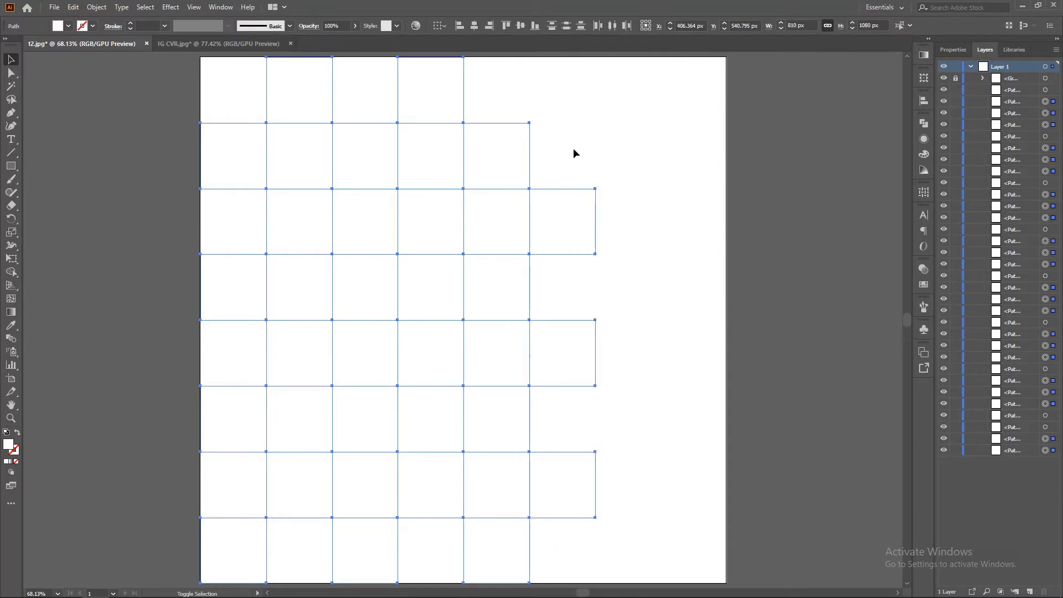
shift+click(593, 117)
shift+click(653, 150)
shift+click(659, 288)
shift+click(644, 414)
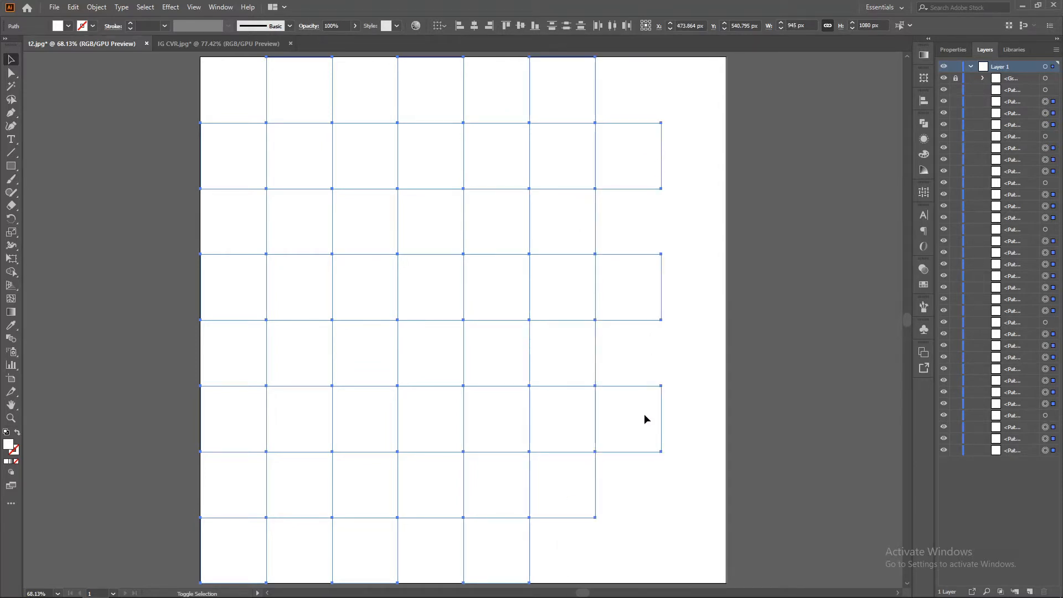
shift+click(613, 537)
shift+click(695, 488)
shift+click(695, 378)
shift+click(700, 237)
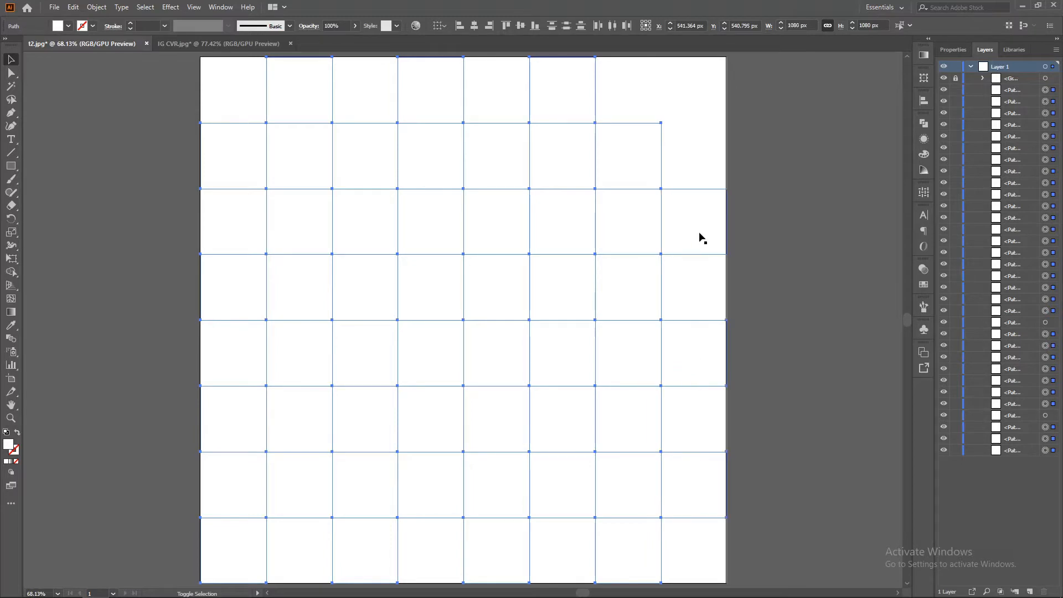
shift+click(679, 111)
right_click(678, 98)
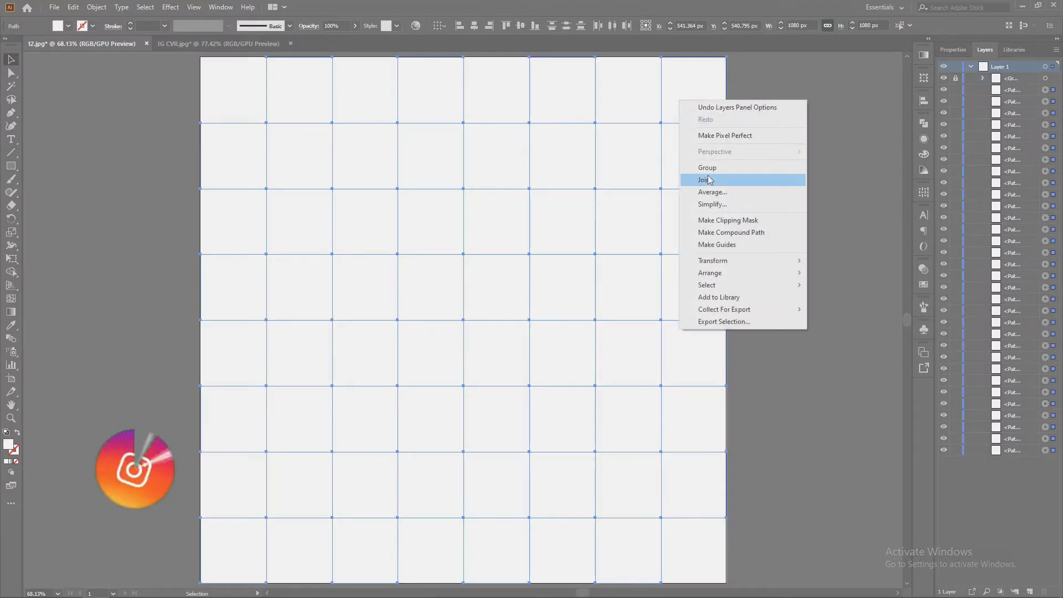
click(706, 167)
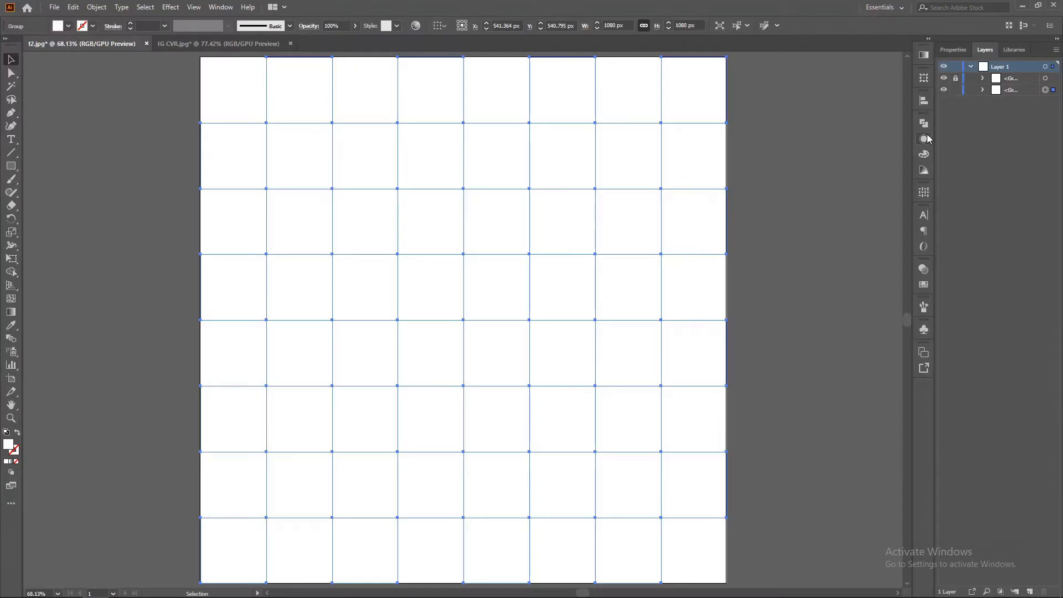
Add a new fill to the second group of squares and open the Basic Graphics_Lines pattern library for it.
click(924, 141)
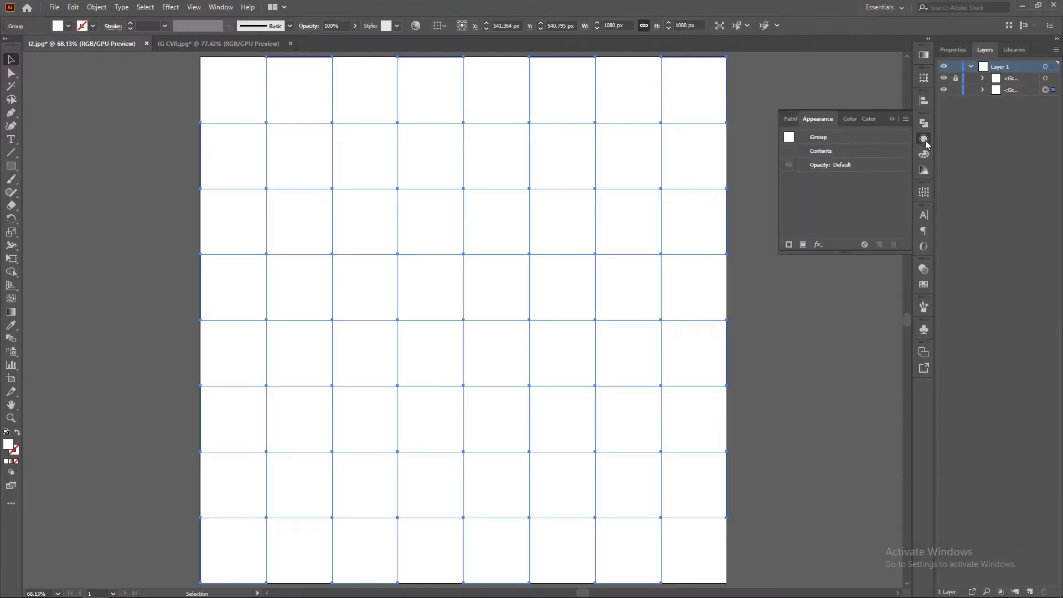
click(803, 244)
click(846, 165)
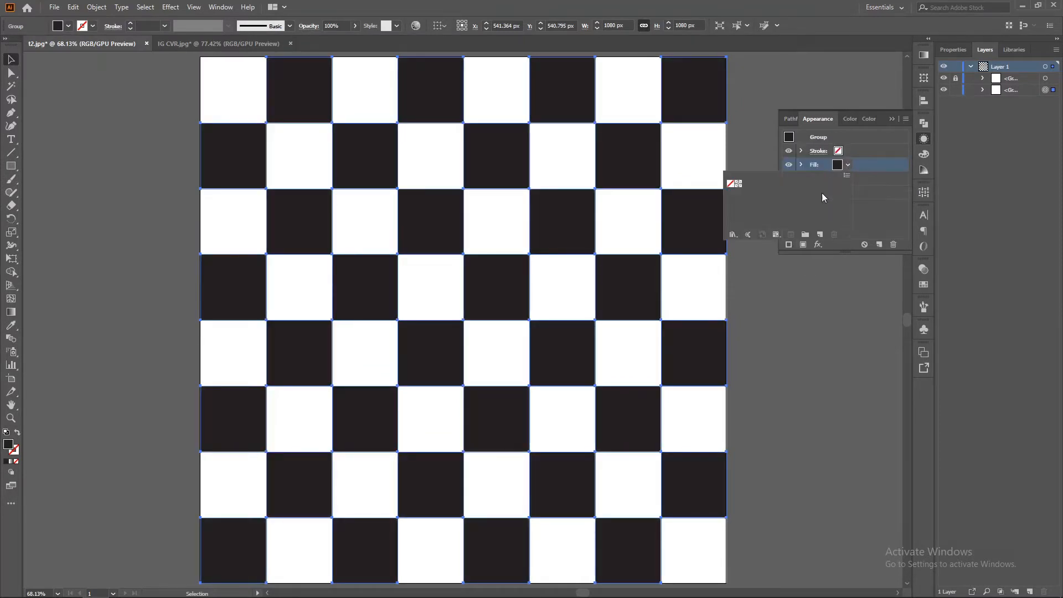
click(733, 235)
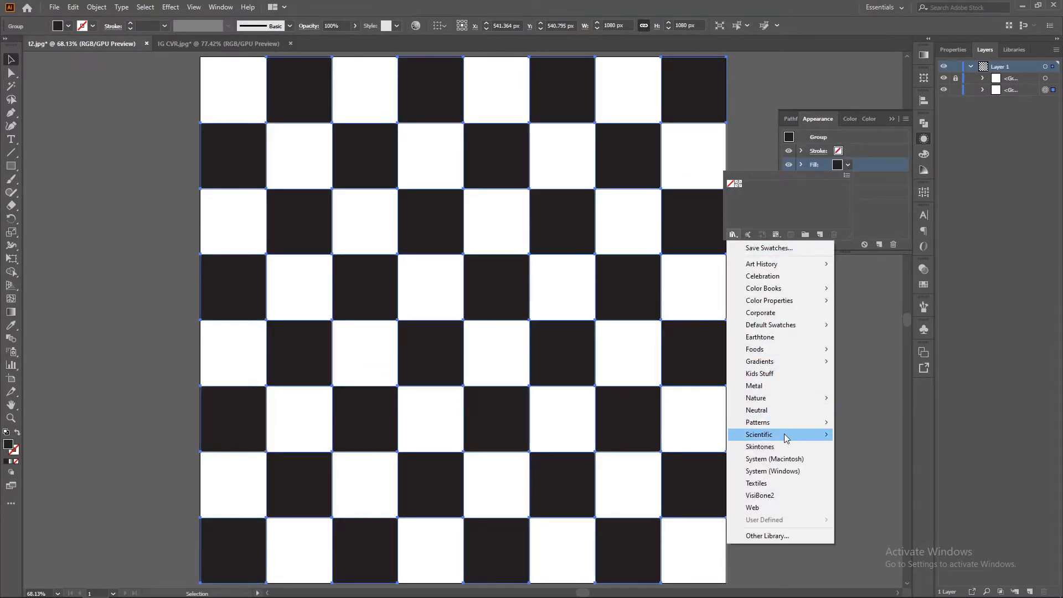
mouse_move(787, 424)
mouse_move(873, 426)
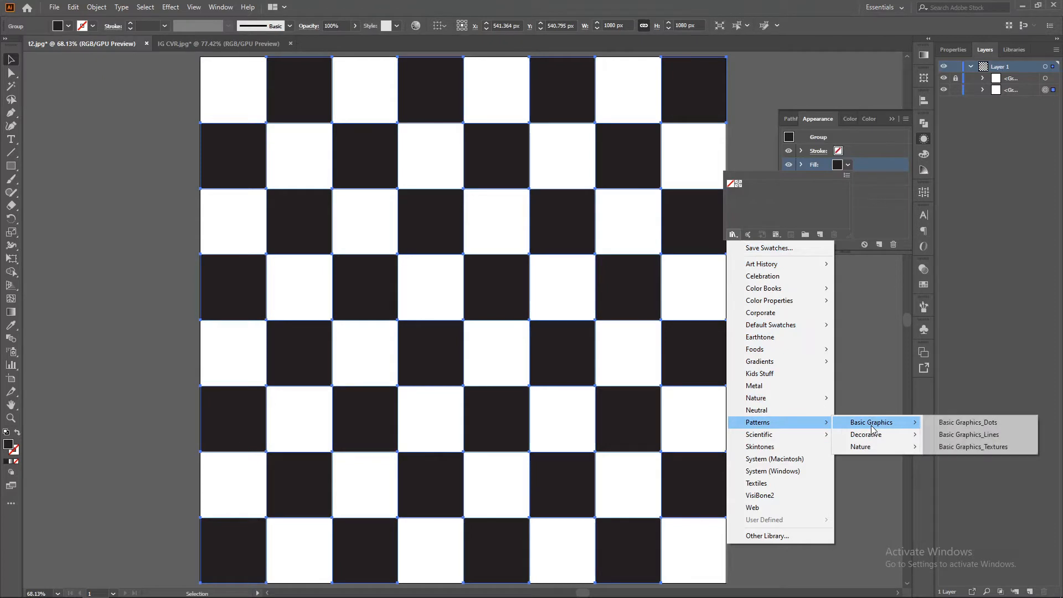
click(988, 435)
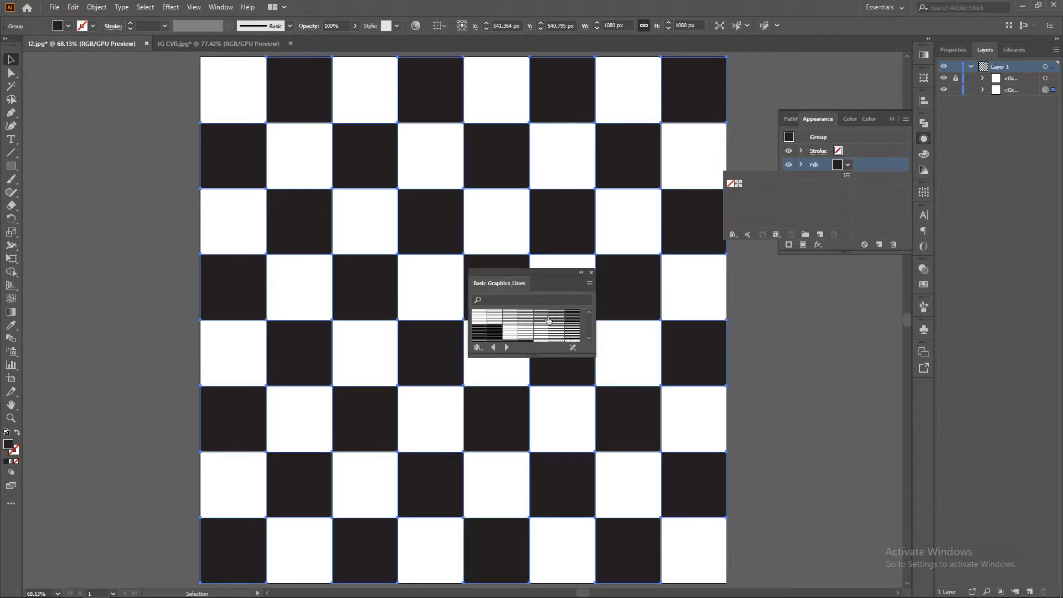
Try denser line patterns on the group, settle on the 10 lpi 30% swatch, and deselect the artwork.
click(541, 318)
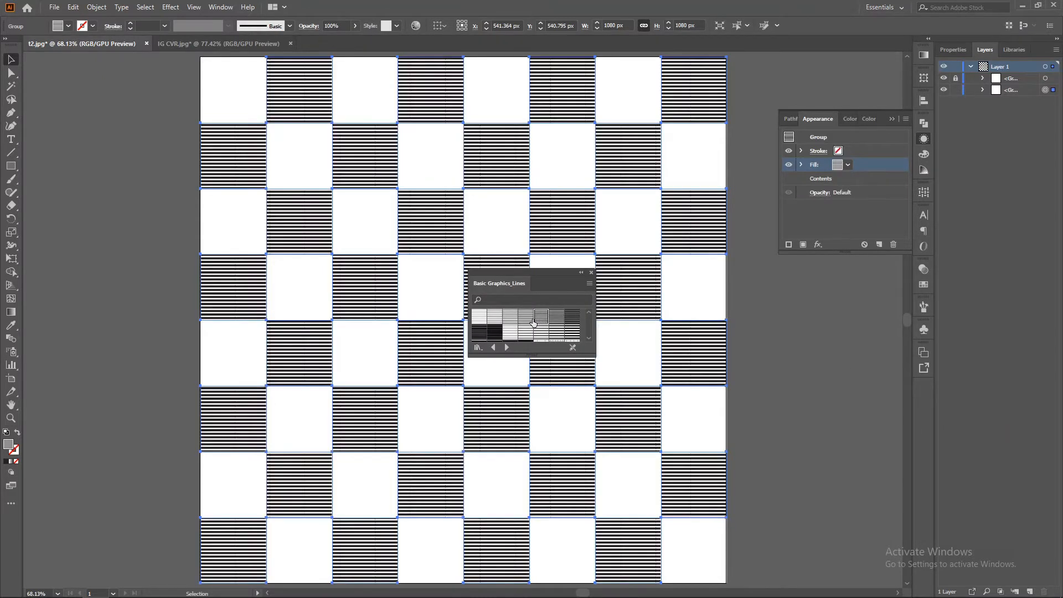
click(526, 319)
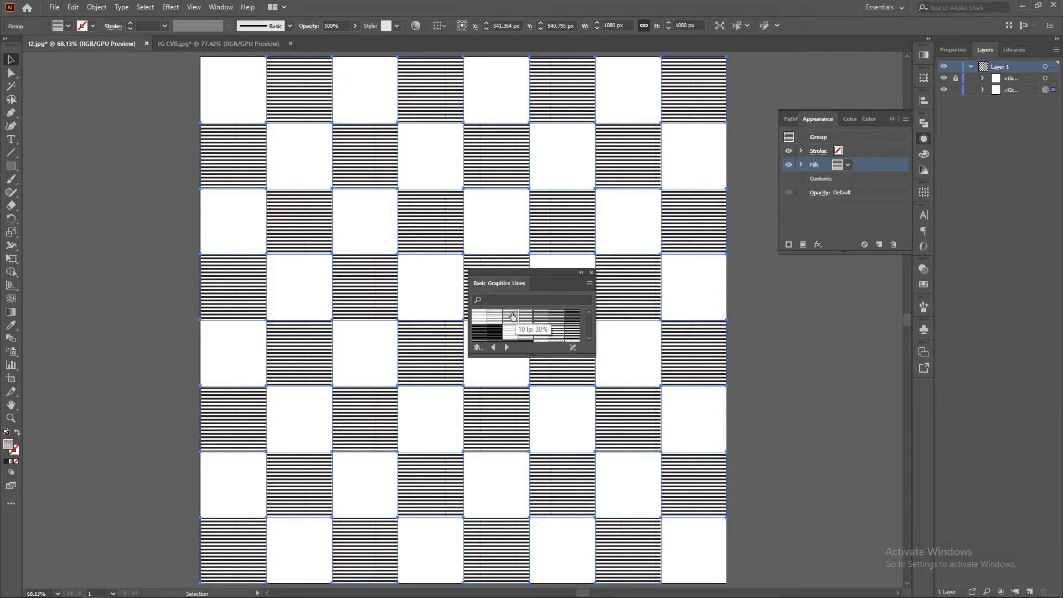
click(512, 317)
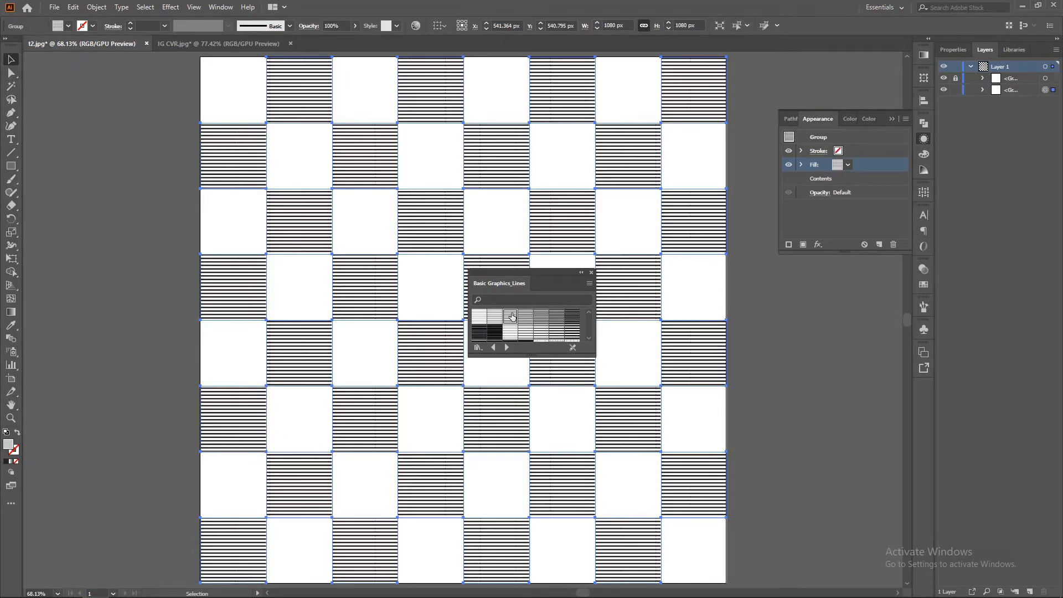
click(592, 272)
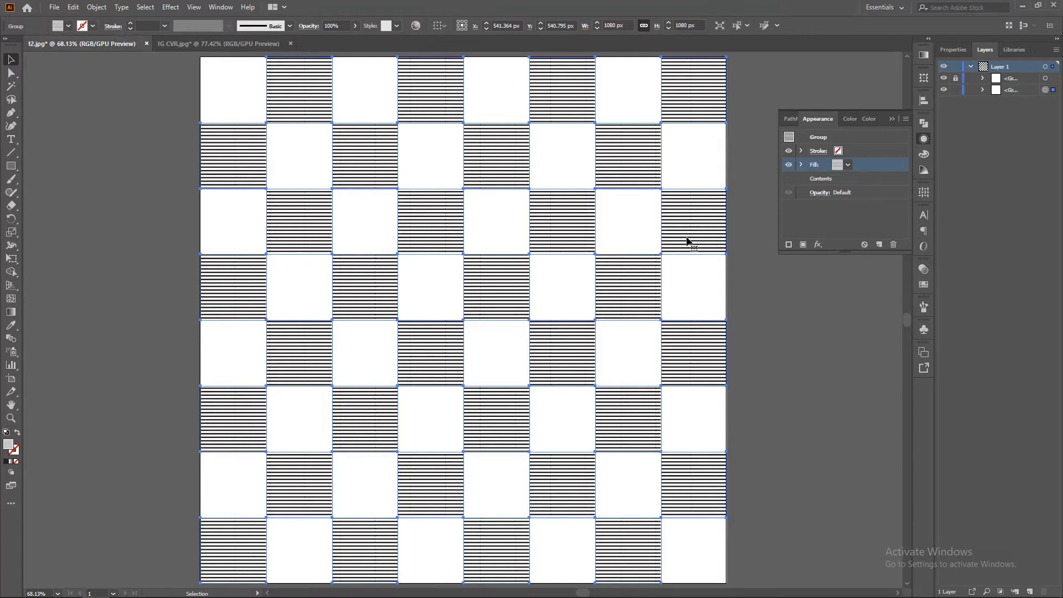
click(890, 118)
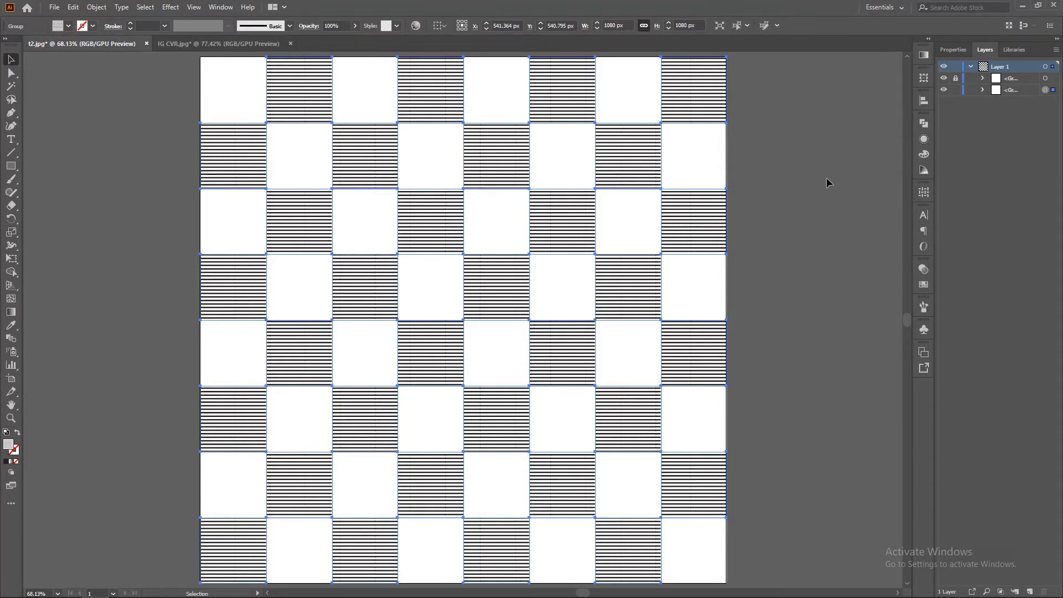
click(821, 183)
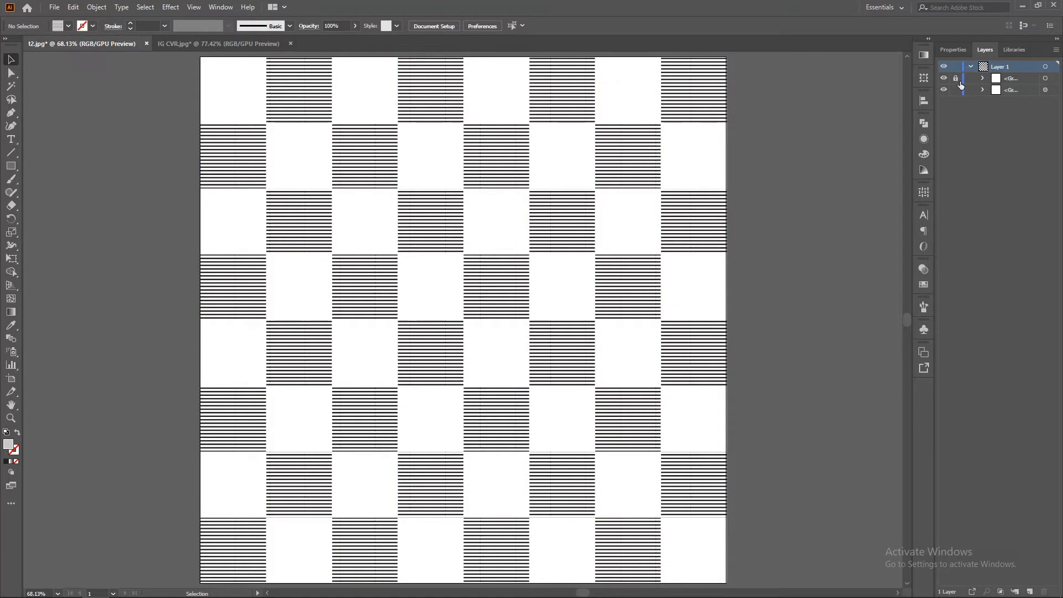
Unlock the first group of squares and give it a new fill with the 10 lpi 40% line pattern.
click(503, 226)
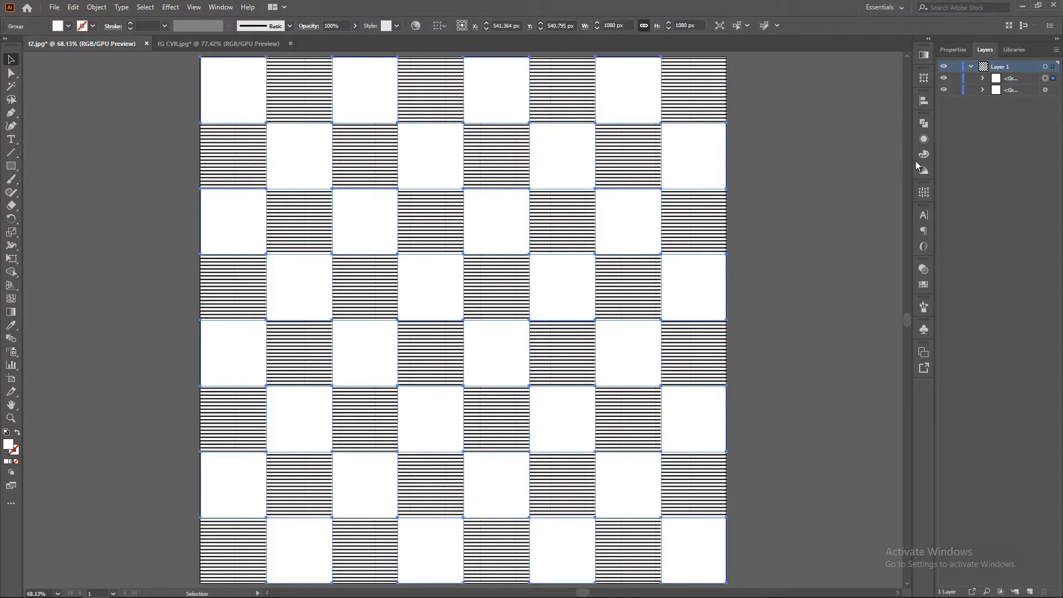
click(924, 139)
click(802, 245)
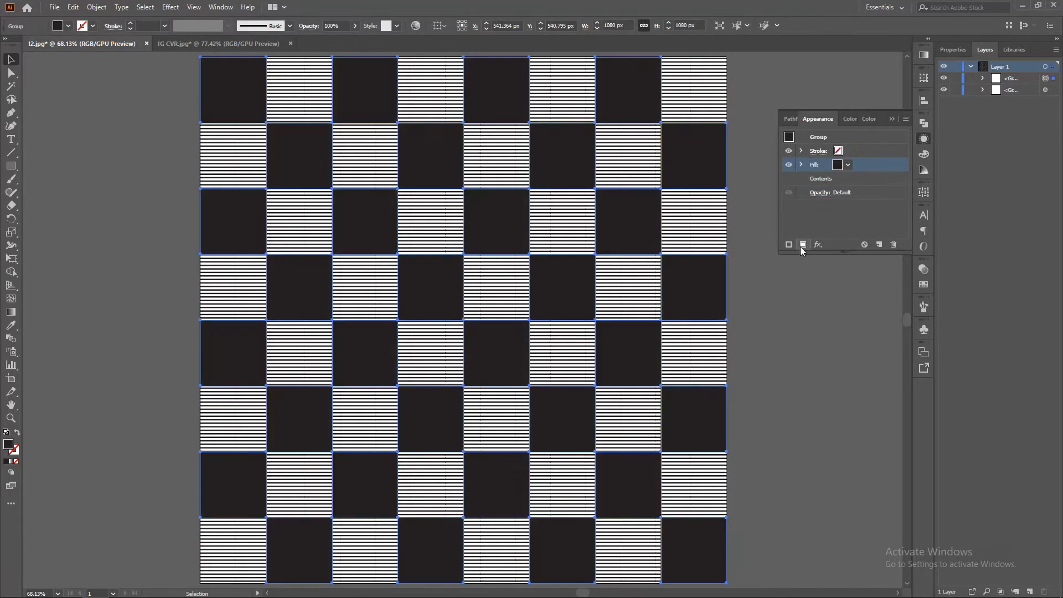
click(848, 165)
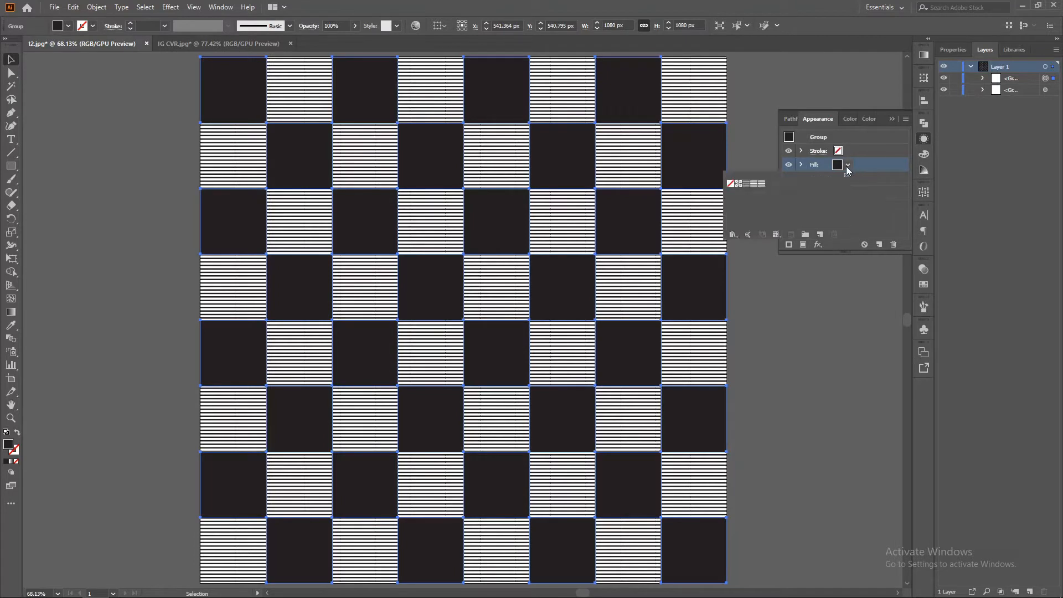
click(753, 185)
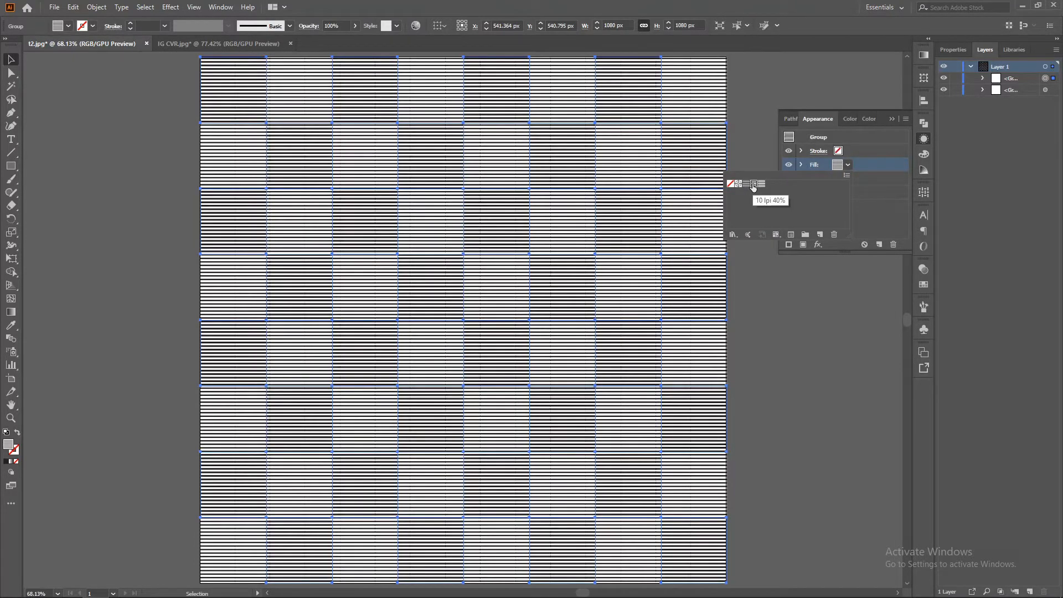
Restrict transformations of the selected group to its pattern fill only.
click(892, 121)
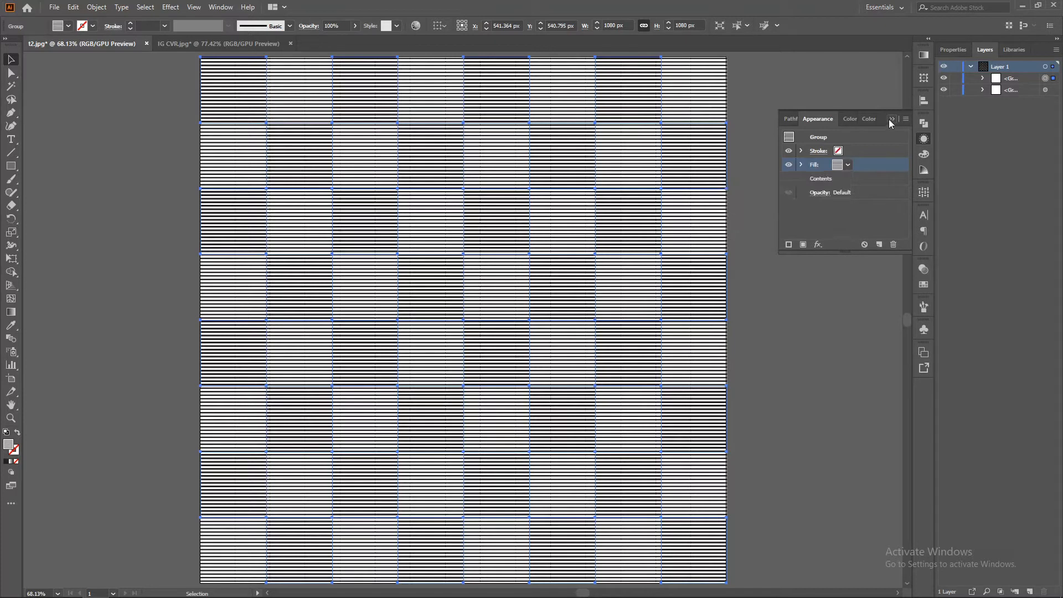
click(890, 119)
click(916, 78)
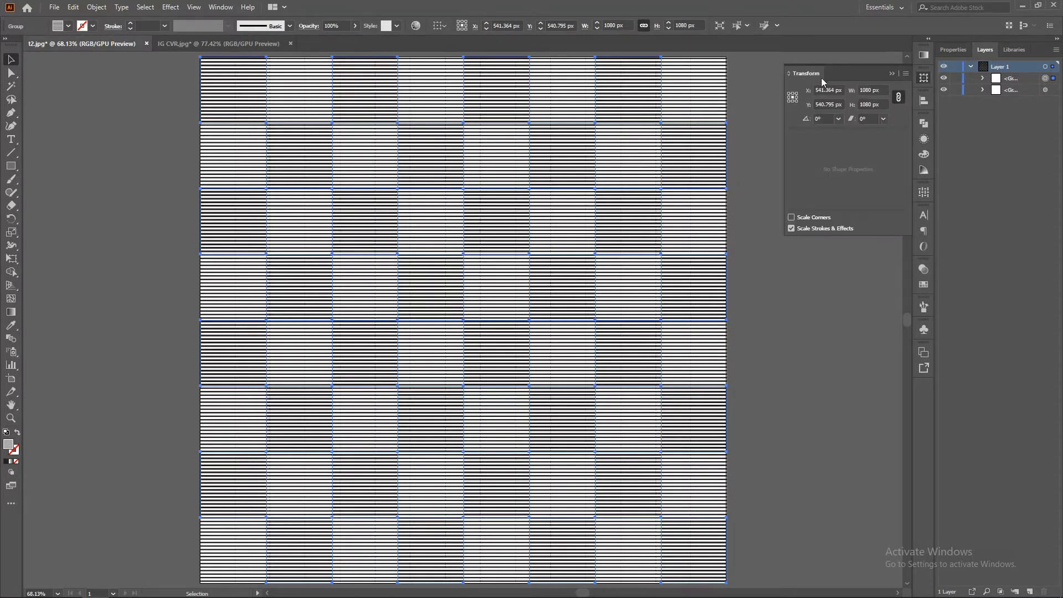
click(906, 73)
click(937, 161)
Rotate the selected group's line pattern to 90° so its lines run vertically.
click(830, 117)
key(shift+Up)
key(shift+Up)
key(shift+Up)
key(shift+Up)
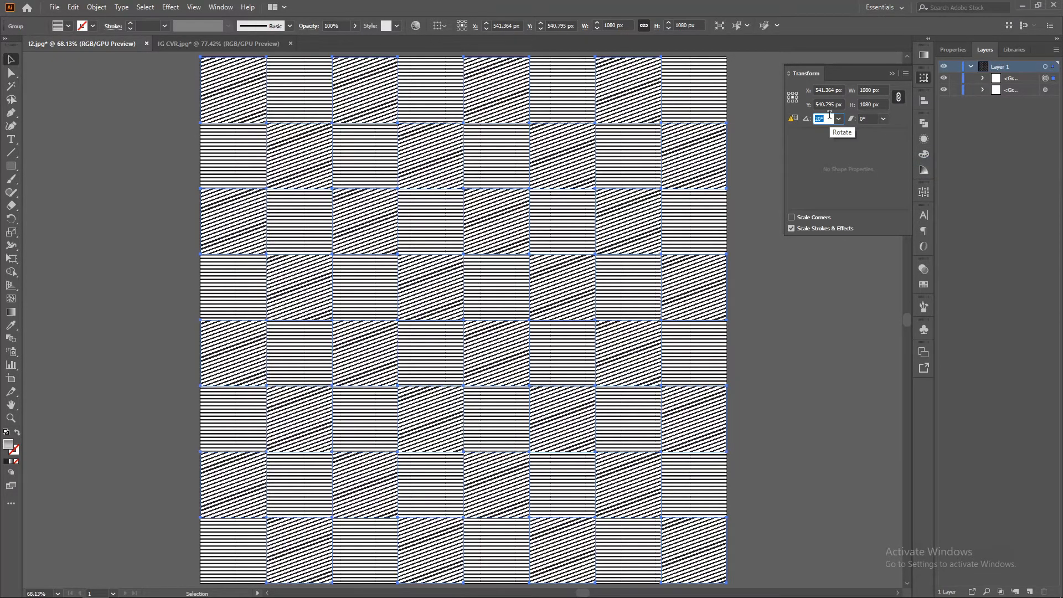
key(shift+Up)
key(shift+Up)
key(shift+Up)
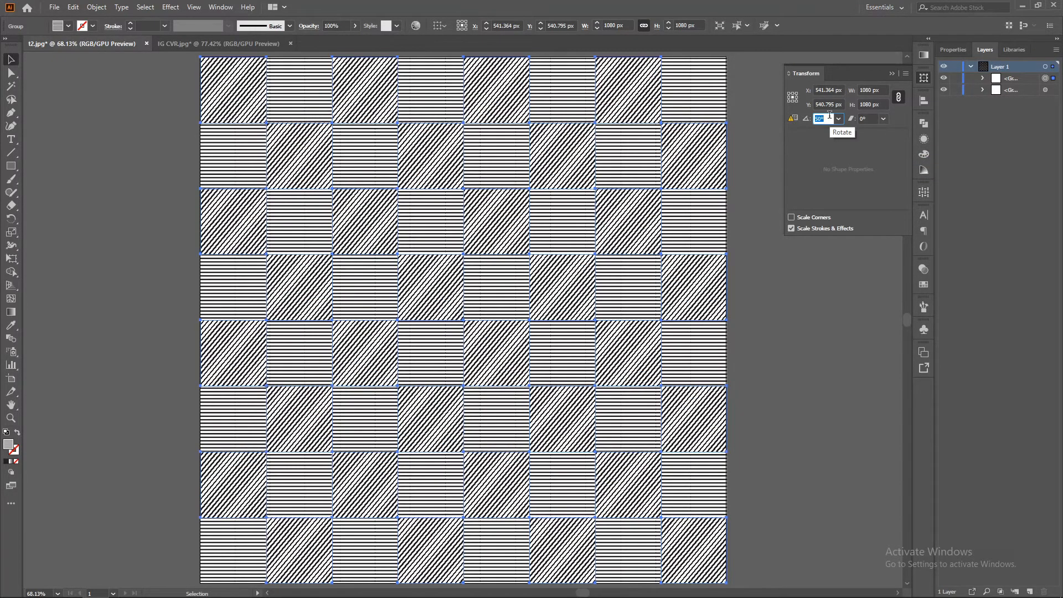
key(shift+Up)
key(shift+Up)
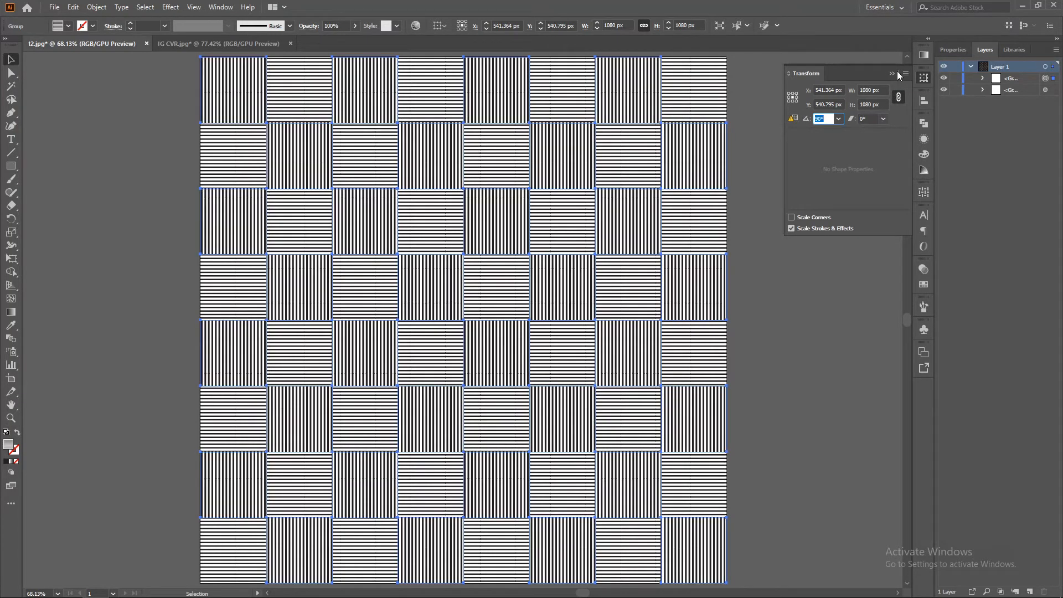
click(887, 71)
click(891, 73)
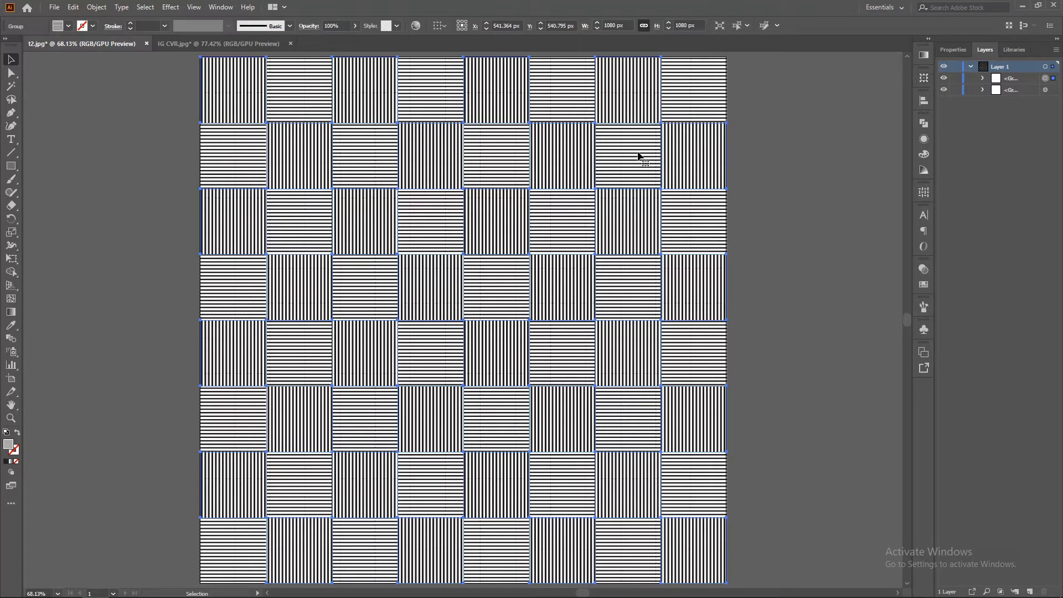
Apply a Scribble effect to the vertical-line group with path overlap variation 30 px and curviness 9%, keeping the group selected.
click(78, 102)
click(357, 216)
click(170, 6)
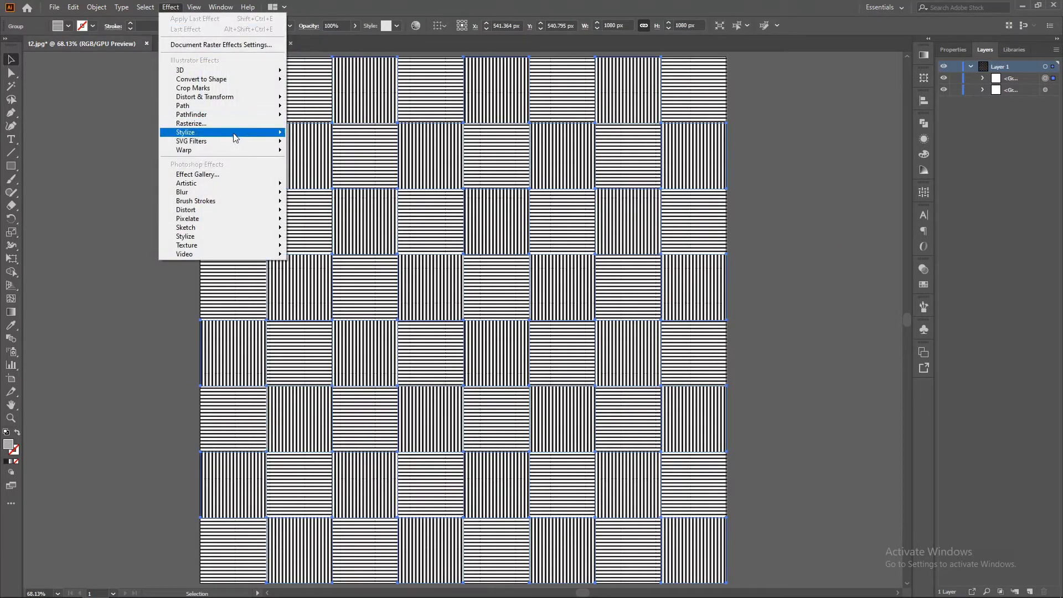
mouse_move(254, 132)
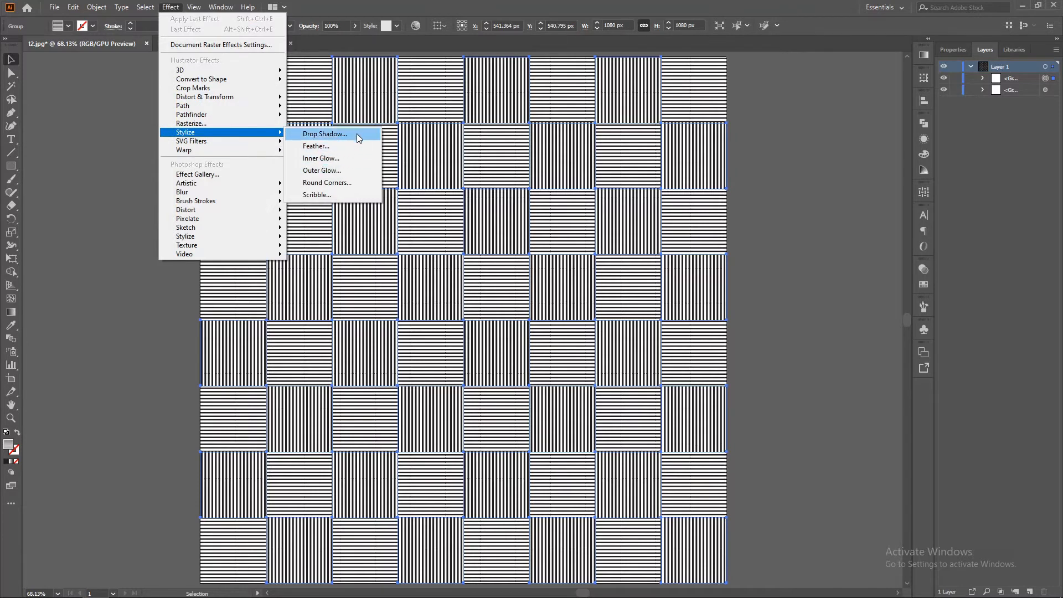
click(339, 194)
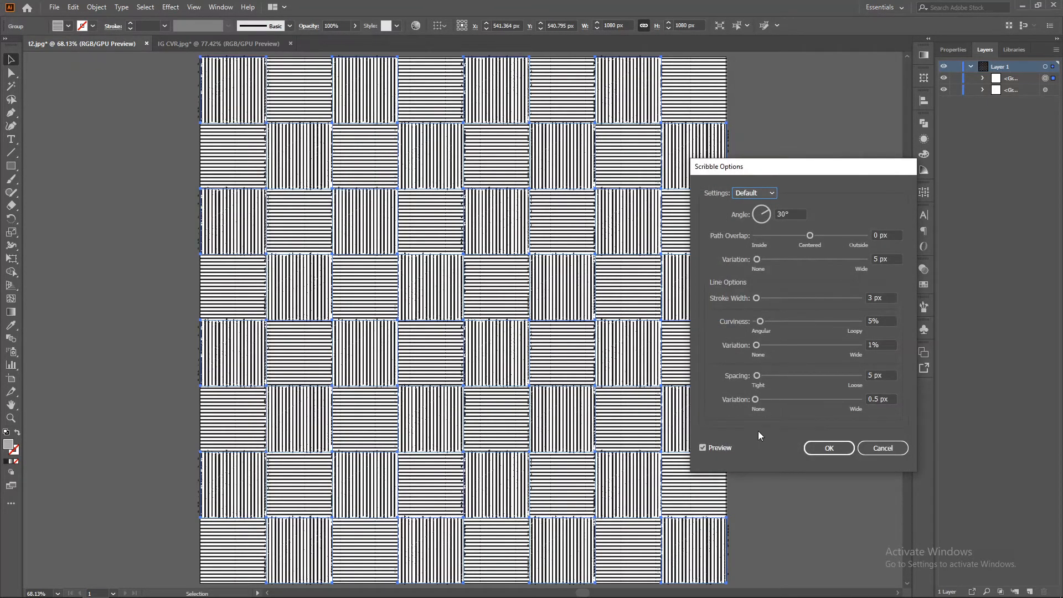
drag(758, 259, 763, 258)
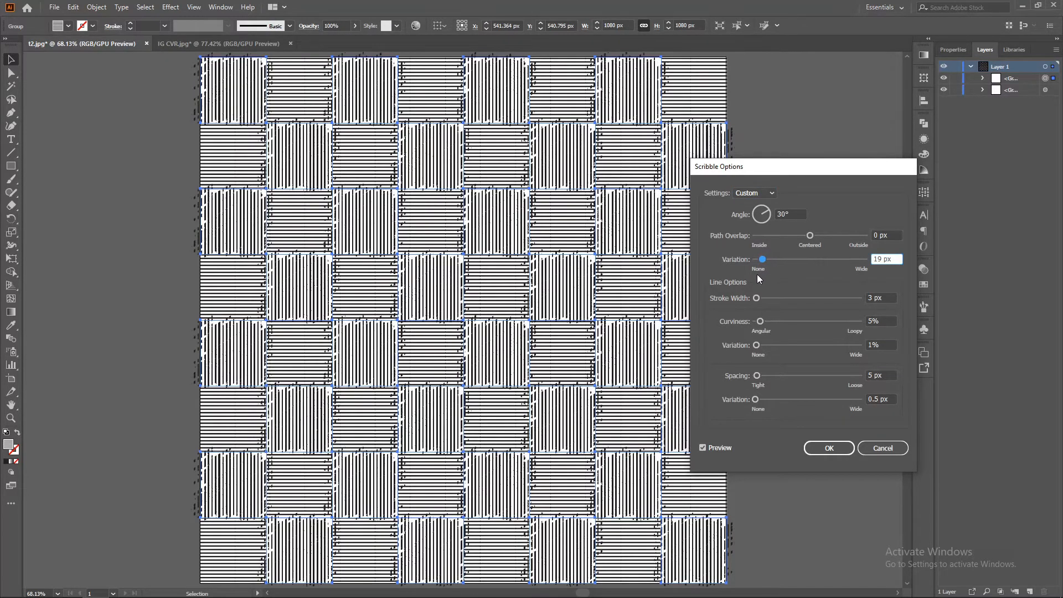
drag(753, 320, 765, 326)
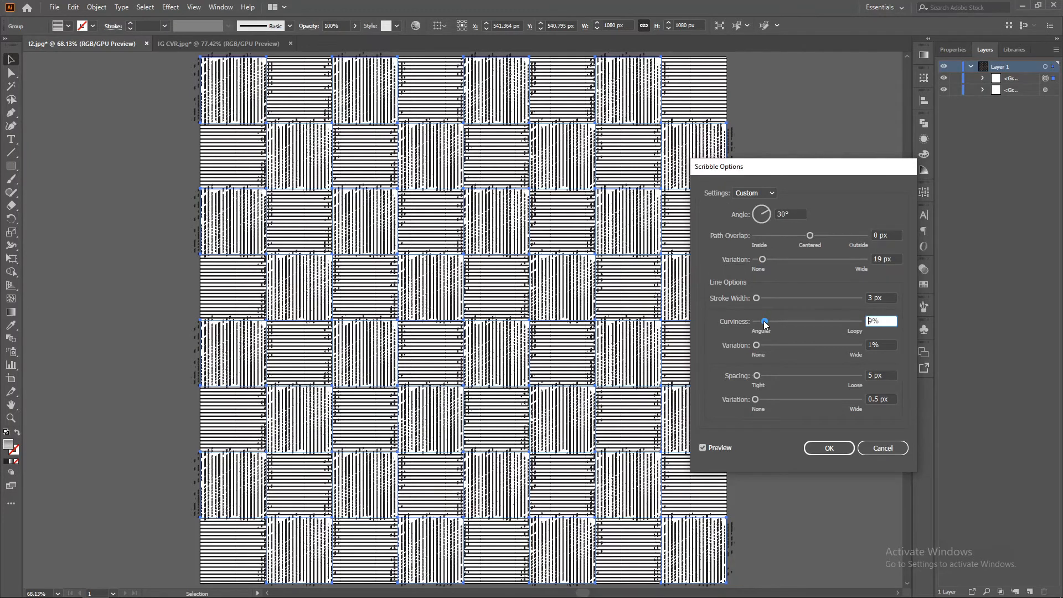
click(769, 258)
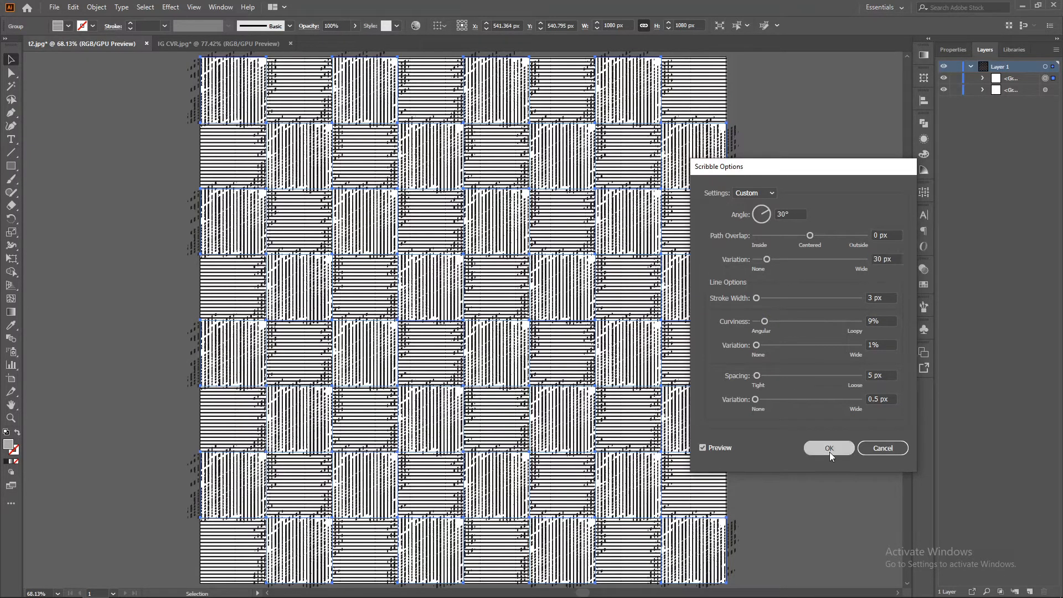
click(829, 448)
click(802, 440)
click(561, 206)
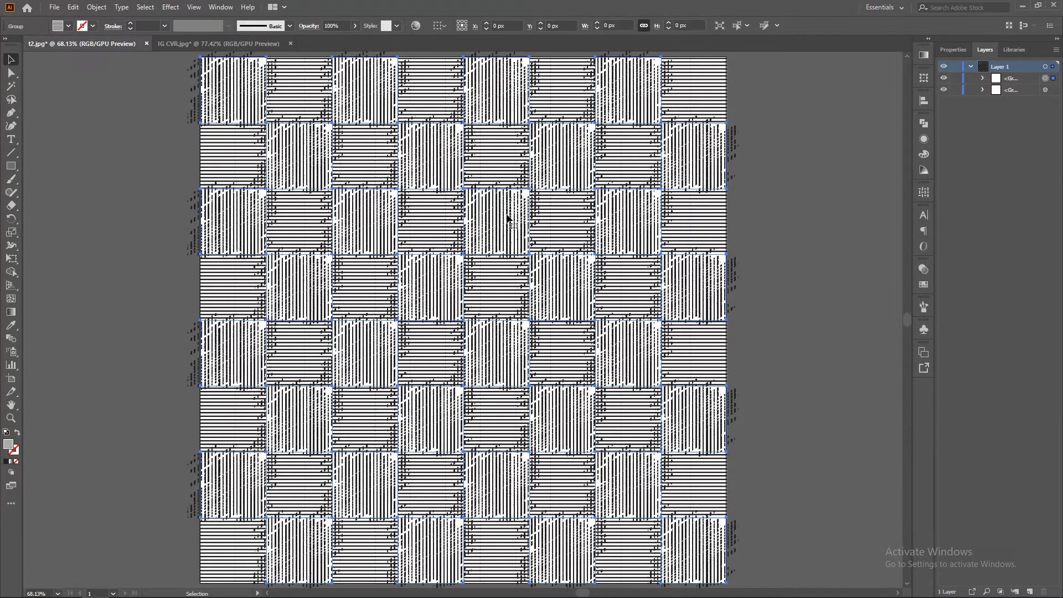
click(171, 6)
mouse_move(211, 132)
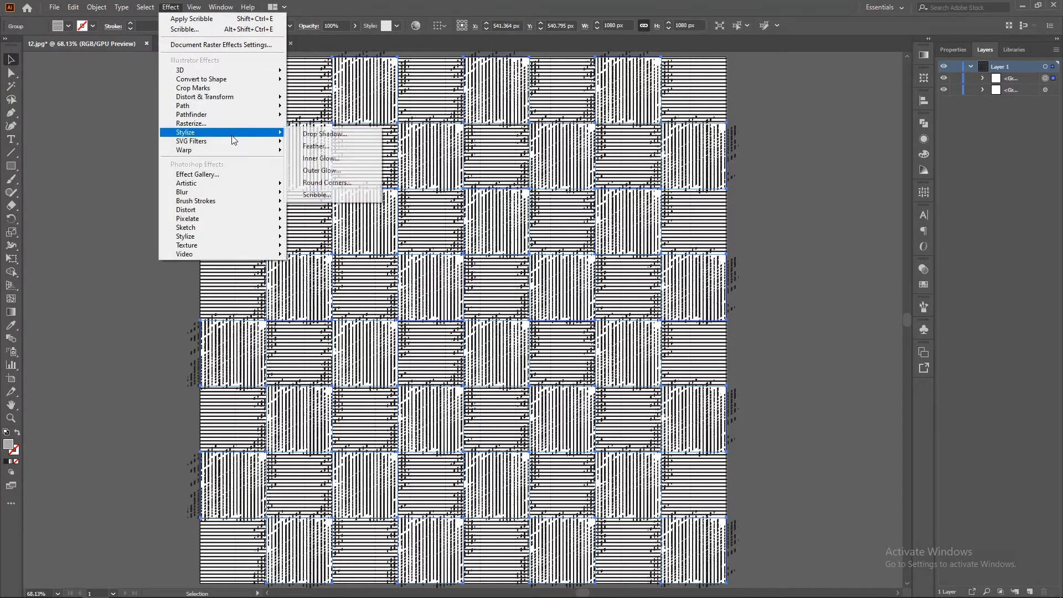
click(319, 134)
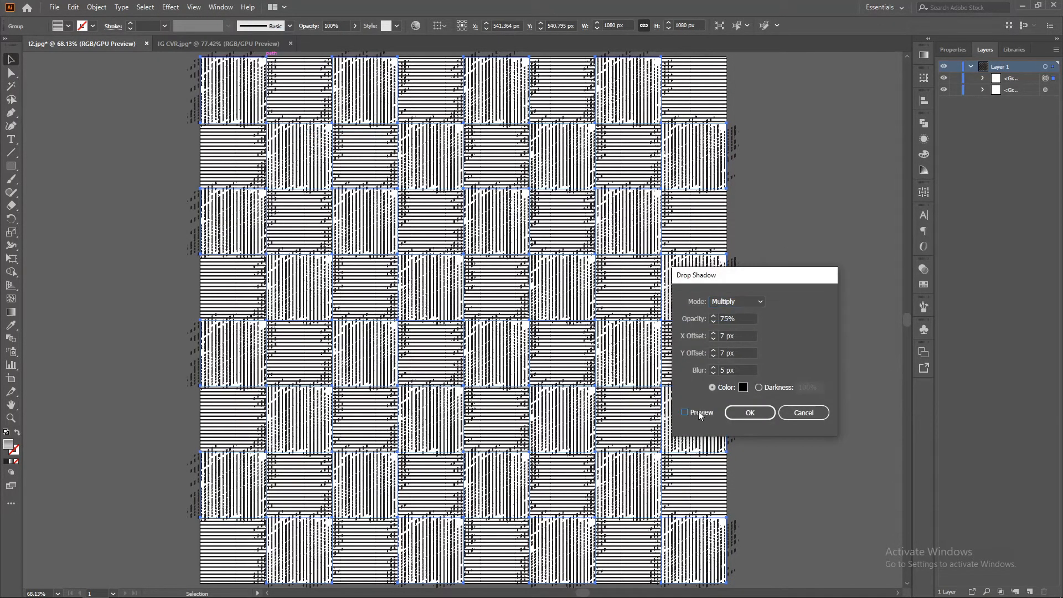
click(685, 413)
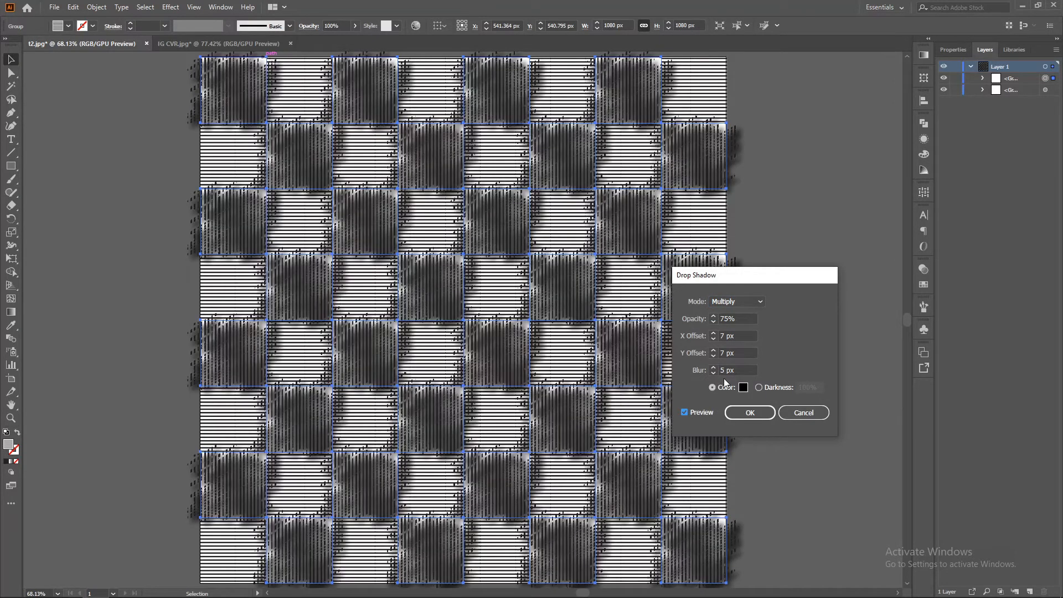
click(734, 353)
key(Down)
key(Down)
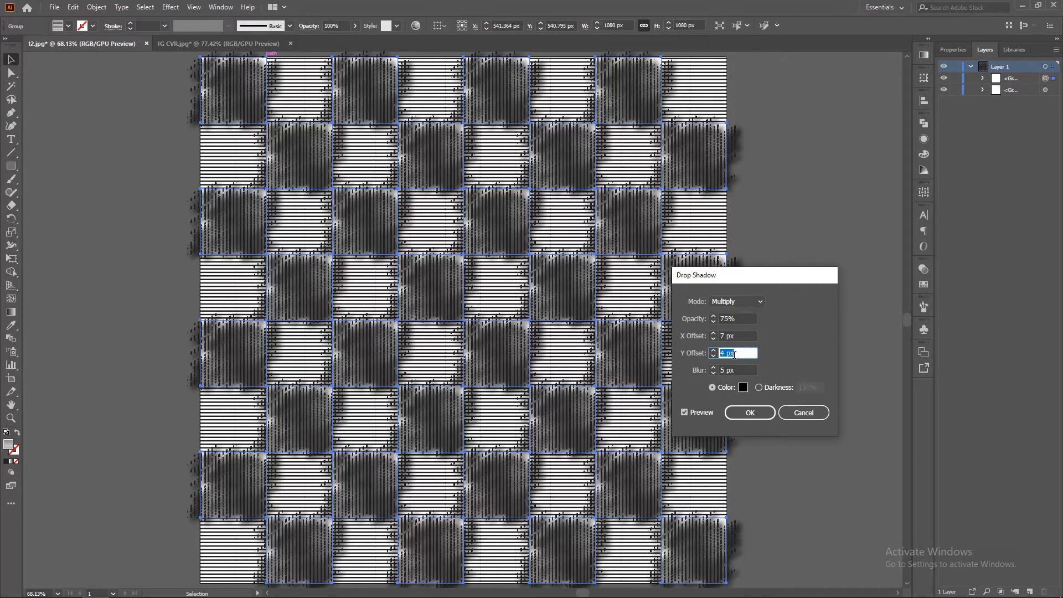
key(Down)
key(Down)
key(Down)
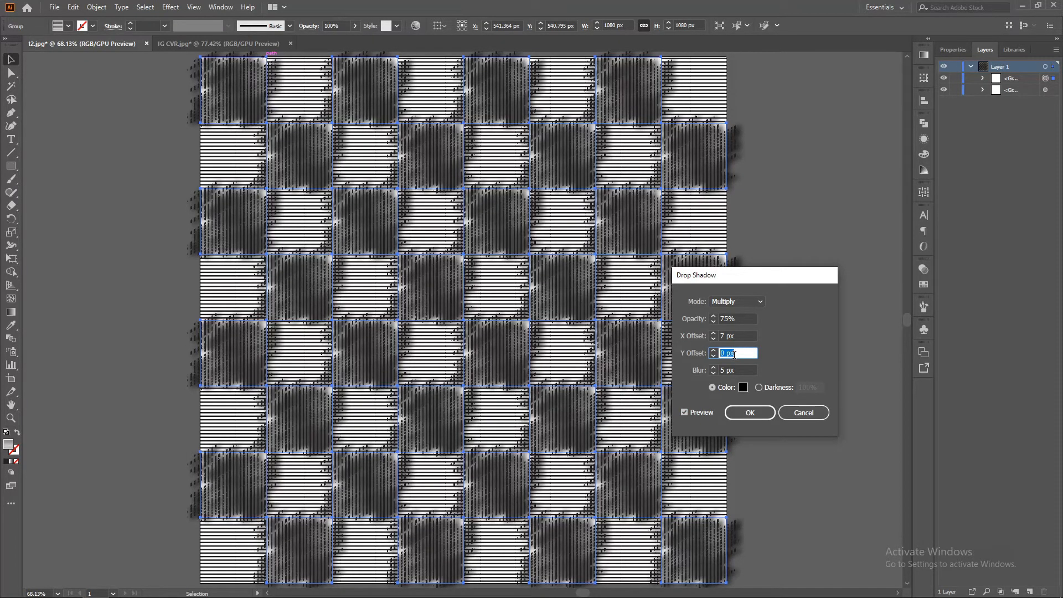
click(737, 335)
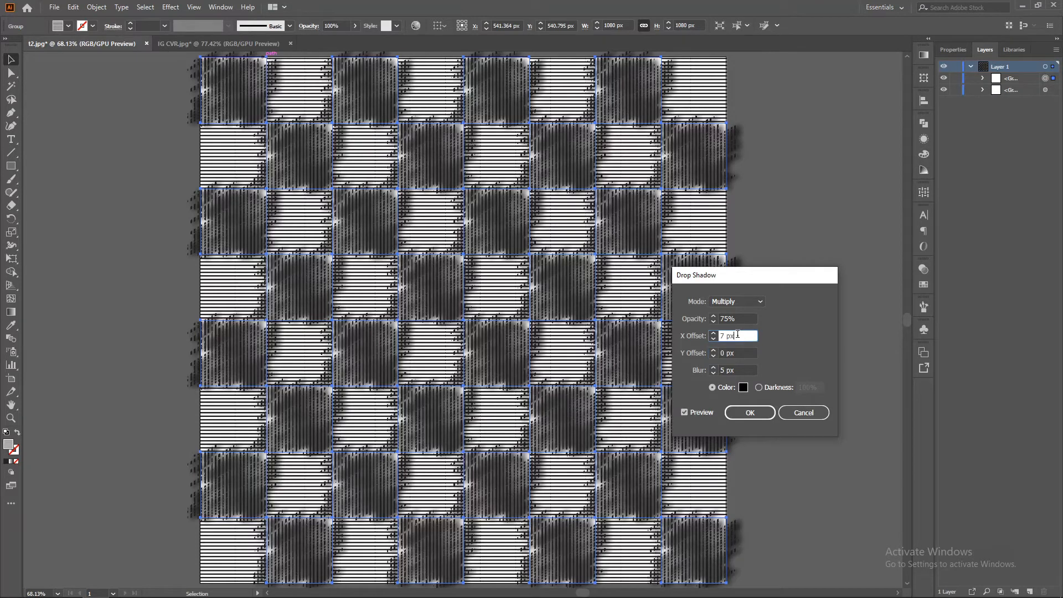
key(Down)
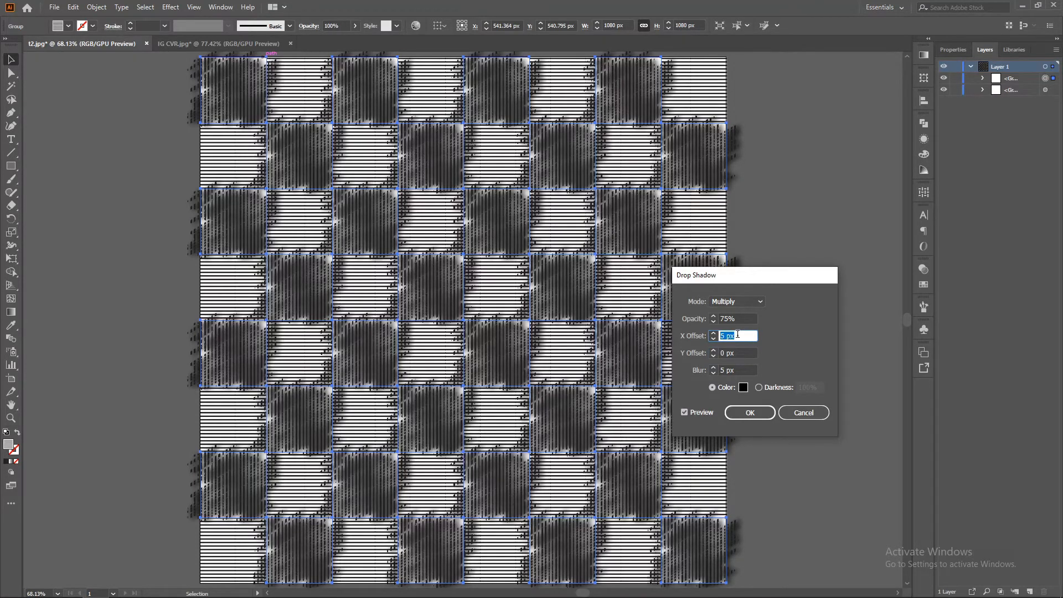
key(Down)
key(Down)
key(Down)
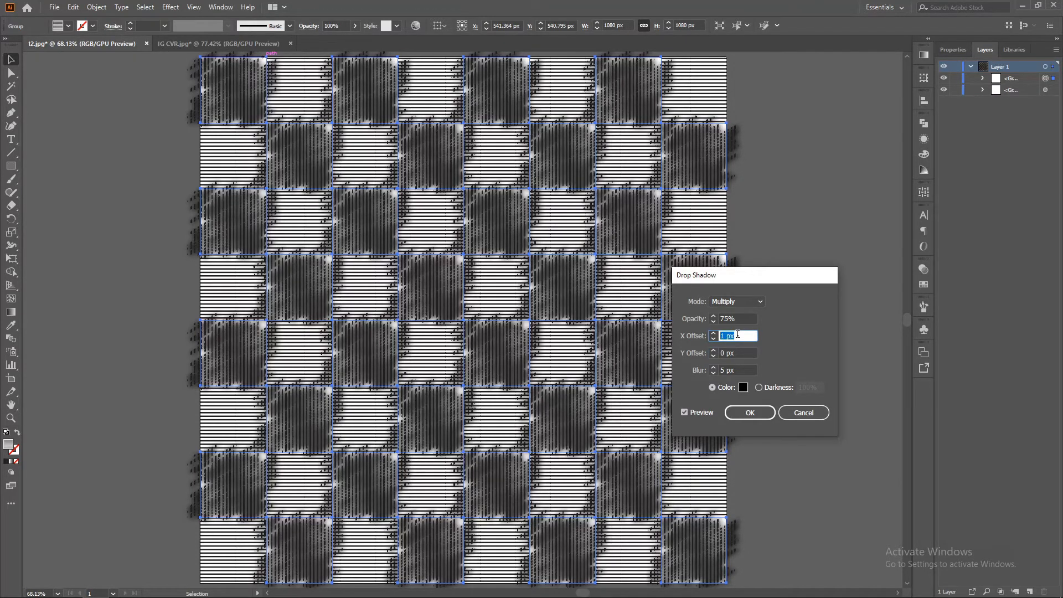
click(737, 353)
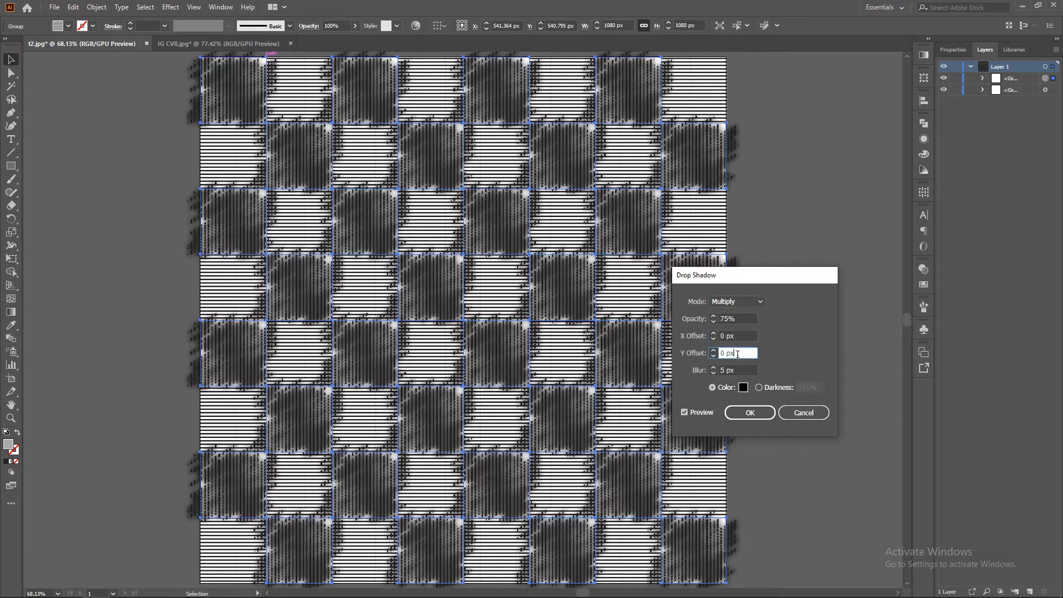
key(Up)
click(738, 336)
key(Up)
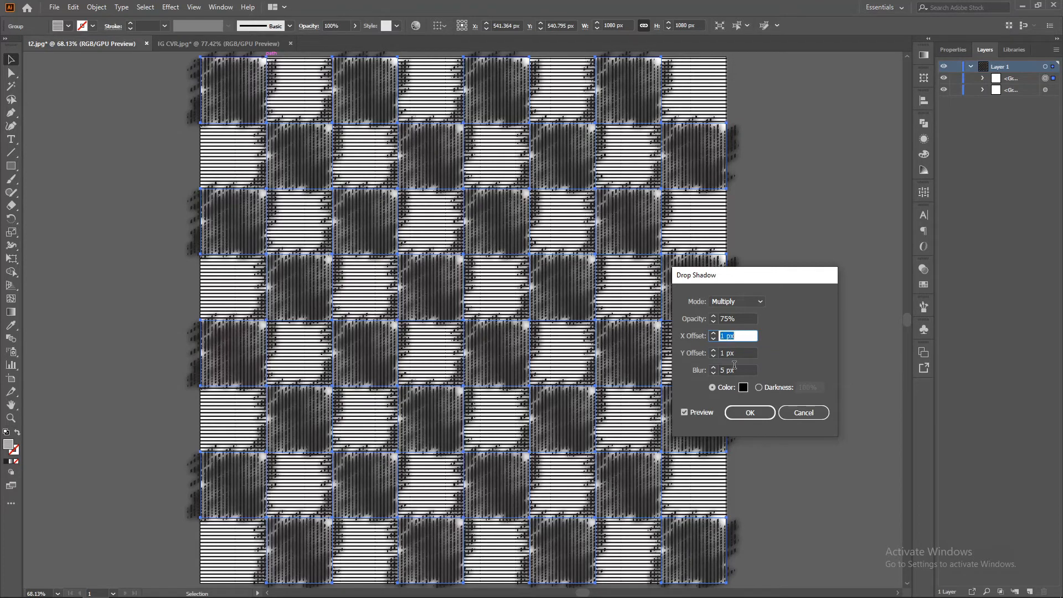
click(734, 371)
key(Up)
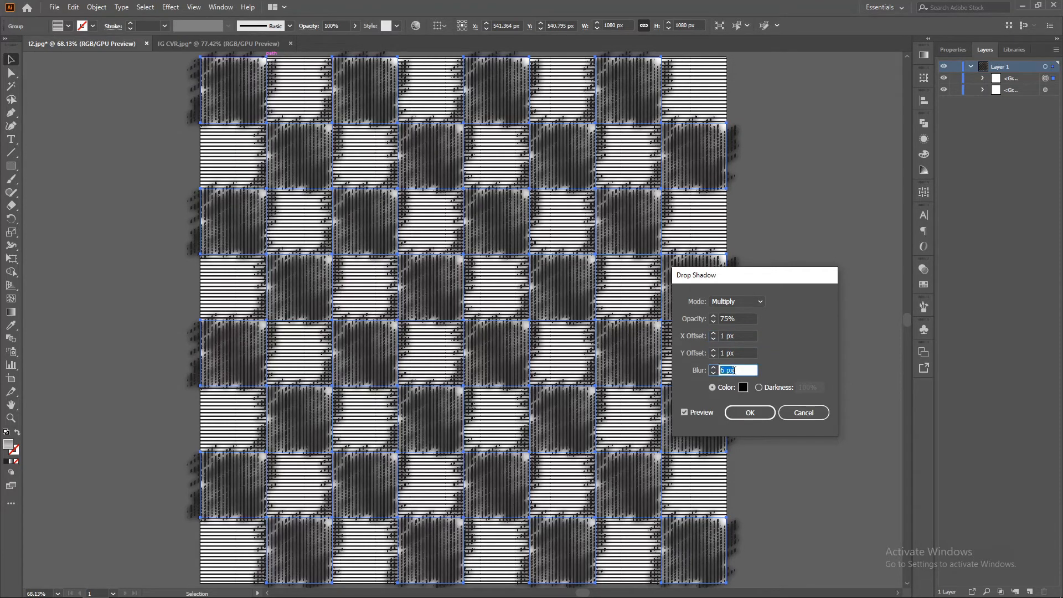
key(Down)
key(Down)
key(Down)
key(Down)
key(Down)
key(Down)
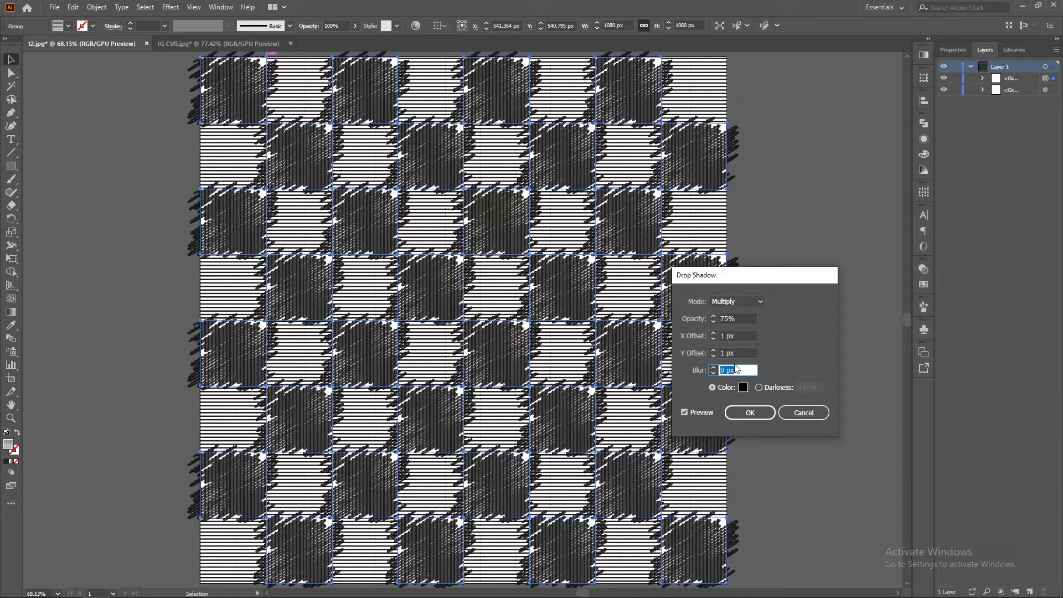
double_click(744, 318)
text(40)
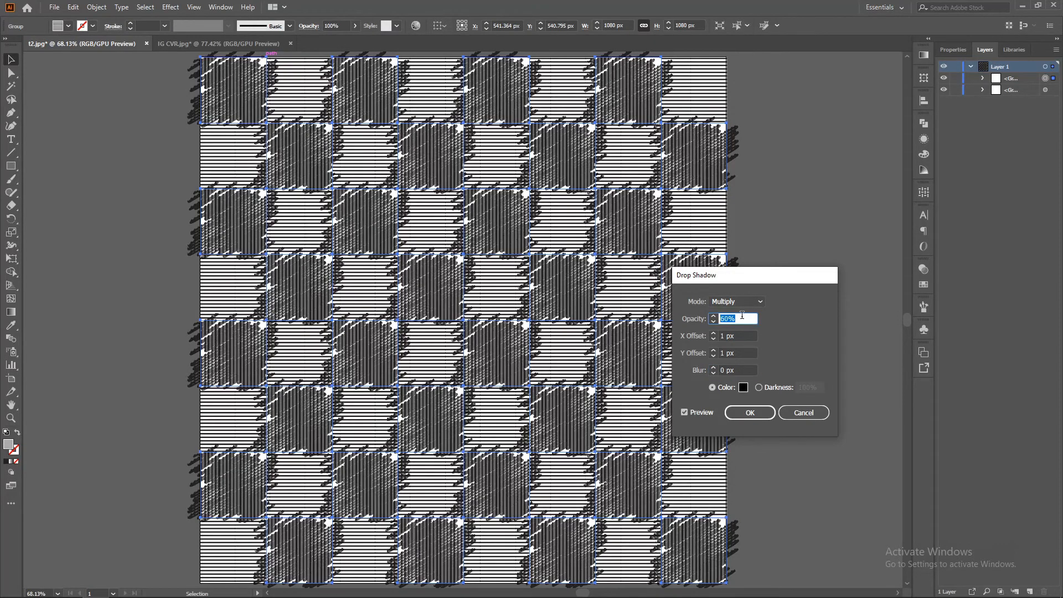
key(shift+Down)
key(shift+Down)
key(shift+Down)
key(shift+Down)
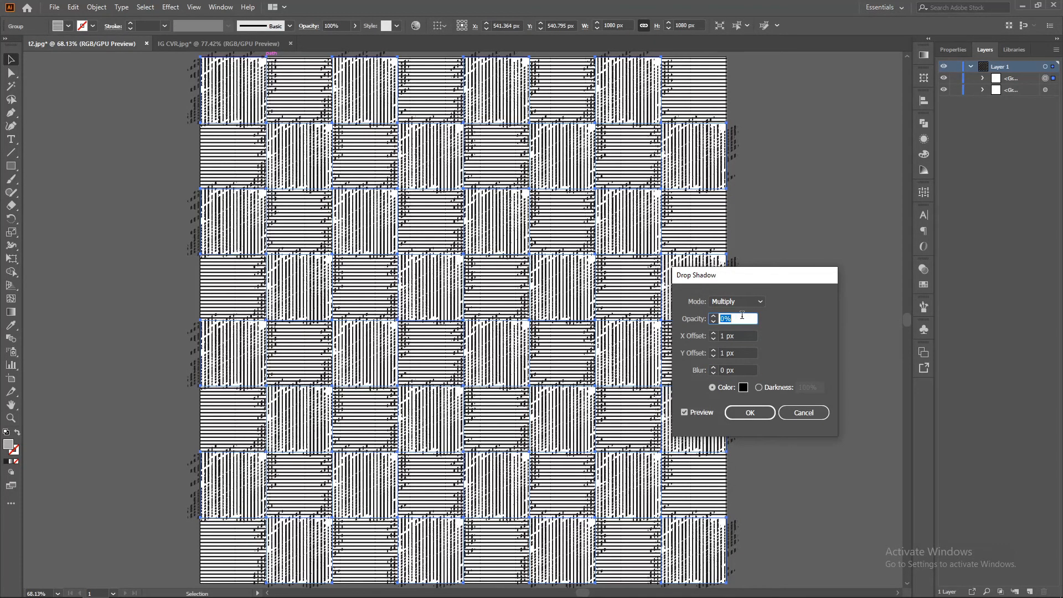
key(shift+Up)
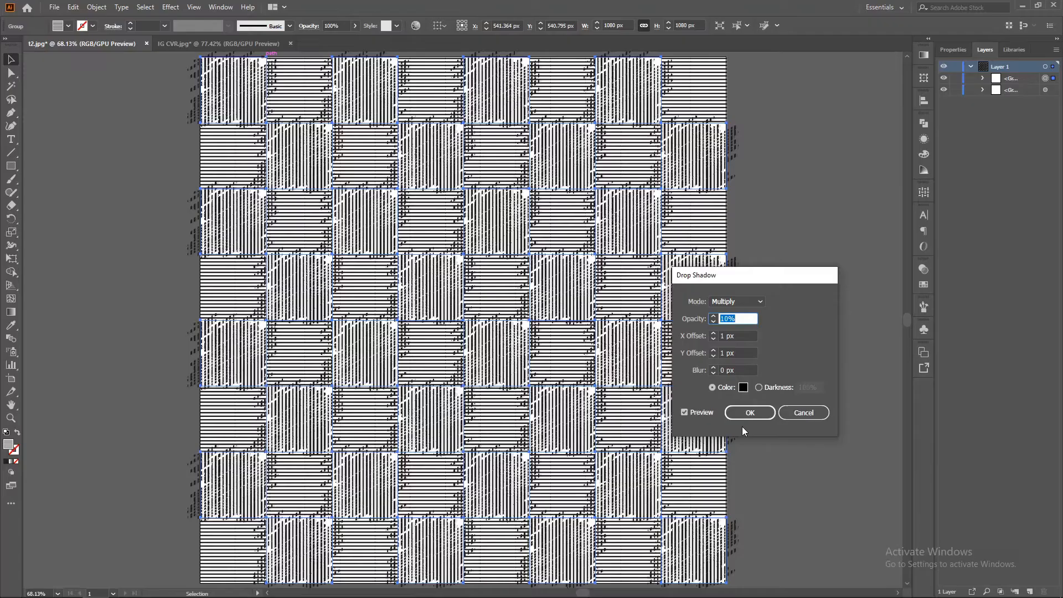
click(802, 413)
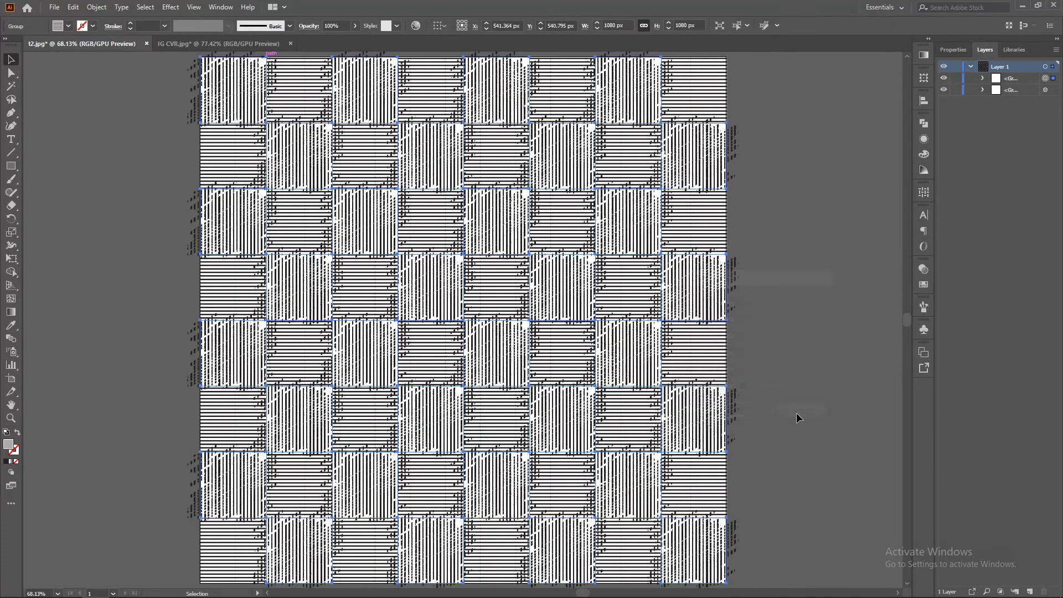
Expand the appearance of the scribbled vertical-line group and deselect it.
click(96, 6)
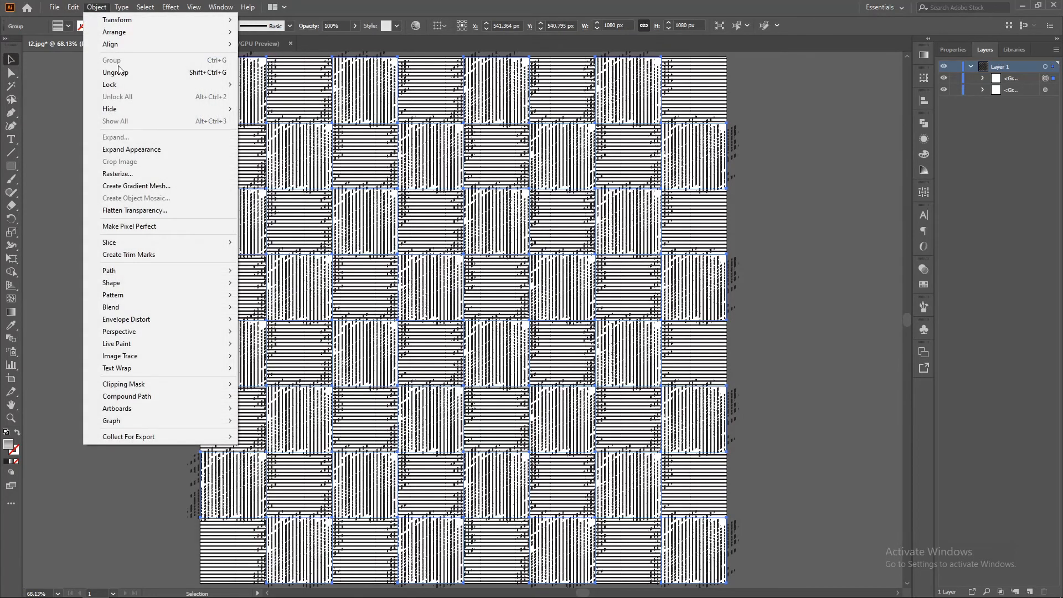
click(143, 150)
click(124, 195)
Add a Multiply drop shadow to the expanded scribbled group with X and Y offsets of 1 px, and deselect the artwork.
click(303, 248)
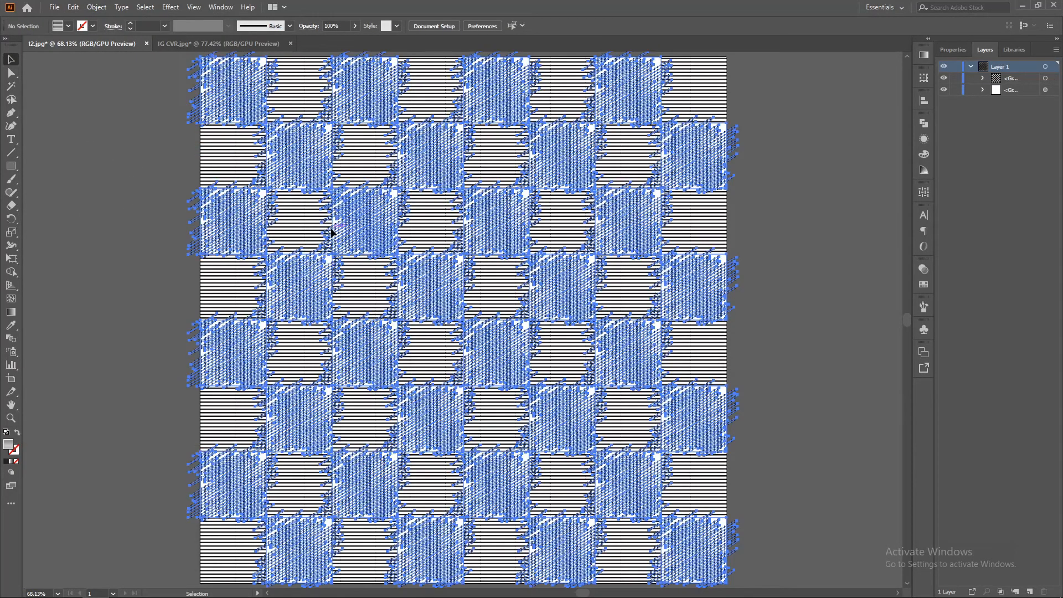
click(171, 7)
mouse_move(191, 131)
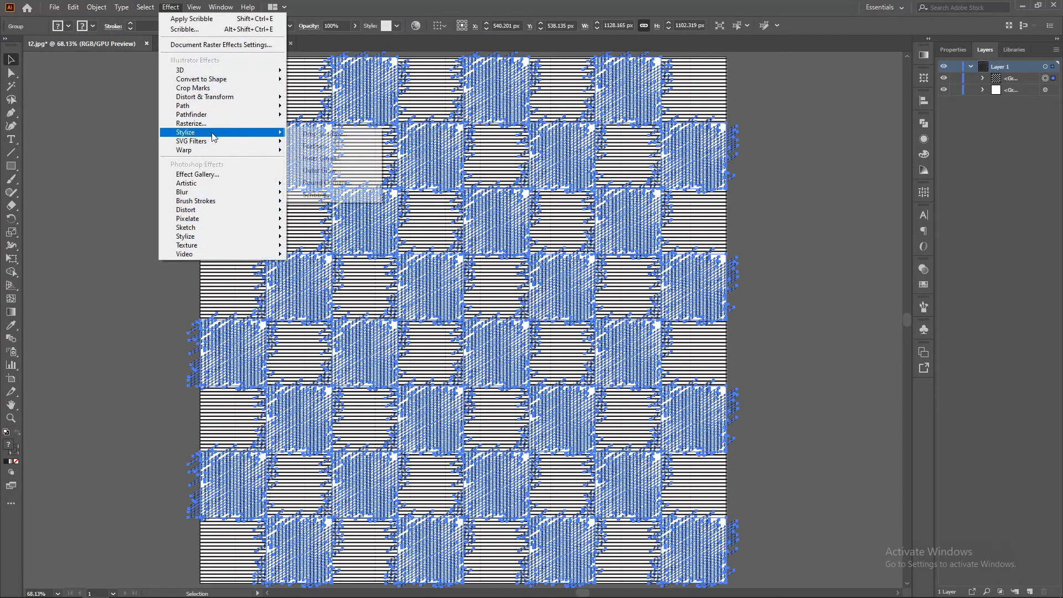
click(310, 134)
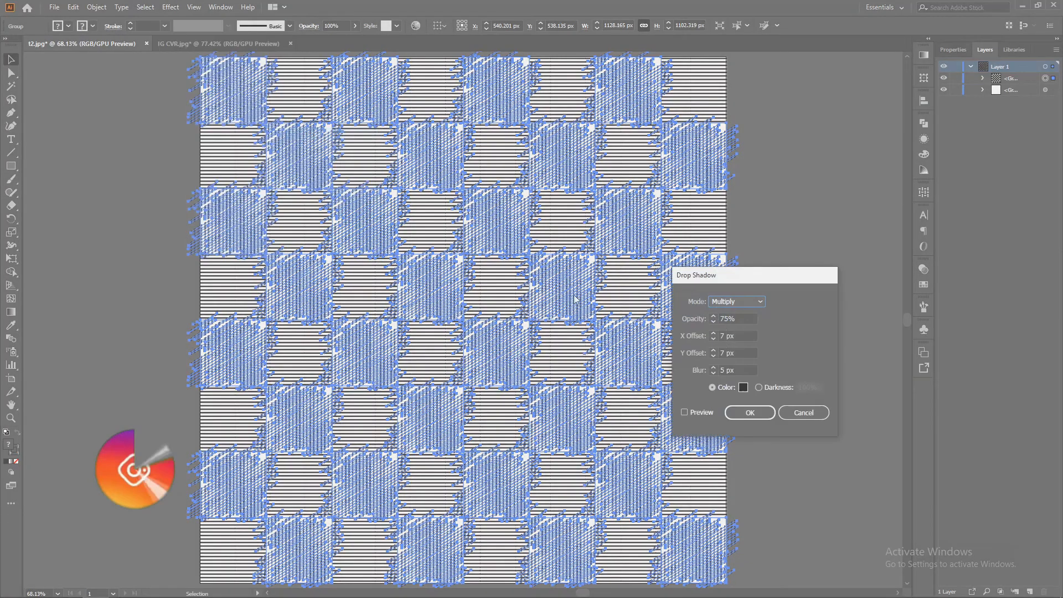
click(702, 411)
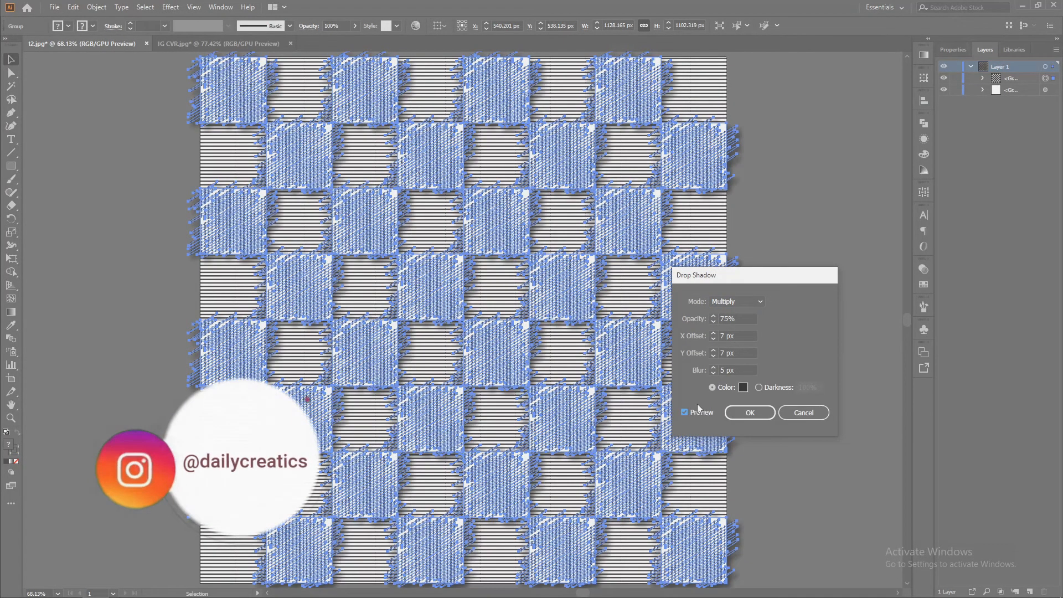
click(748, 369)
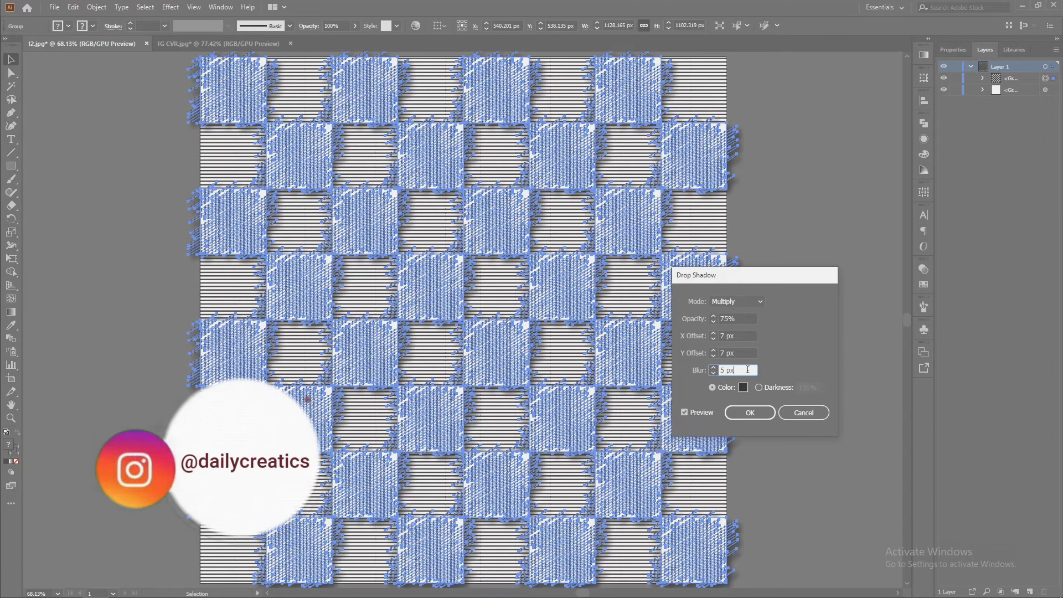
click(742, 350)
text(0)
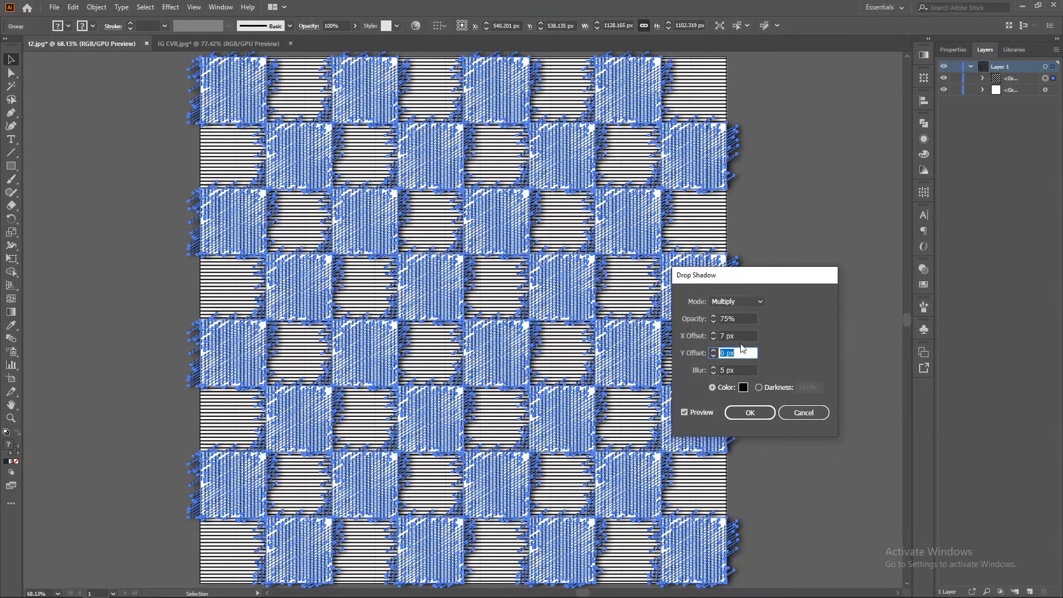
click(741, 334)
text(0)
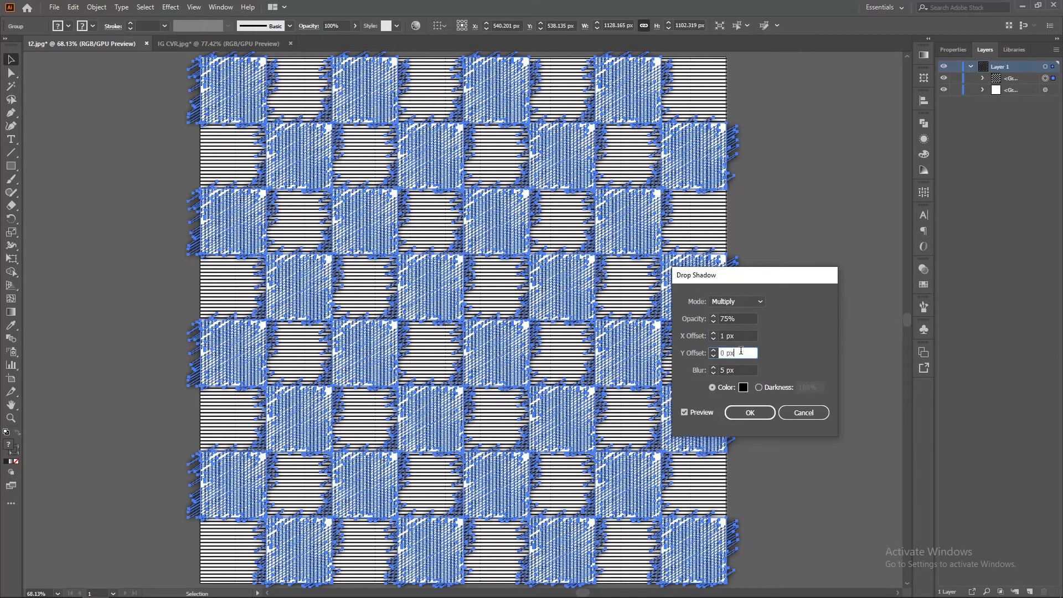
key(Up)
click(749, 412)
click(764, 381)
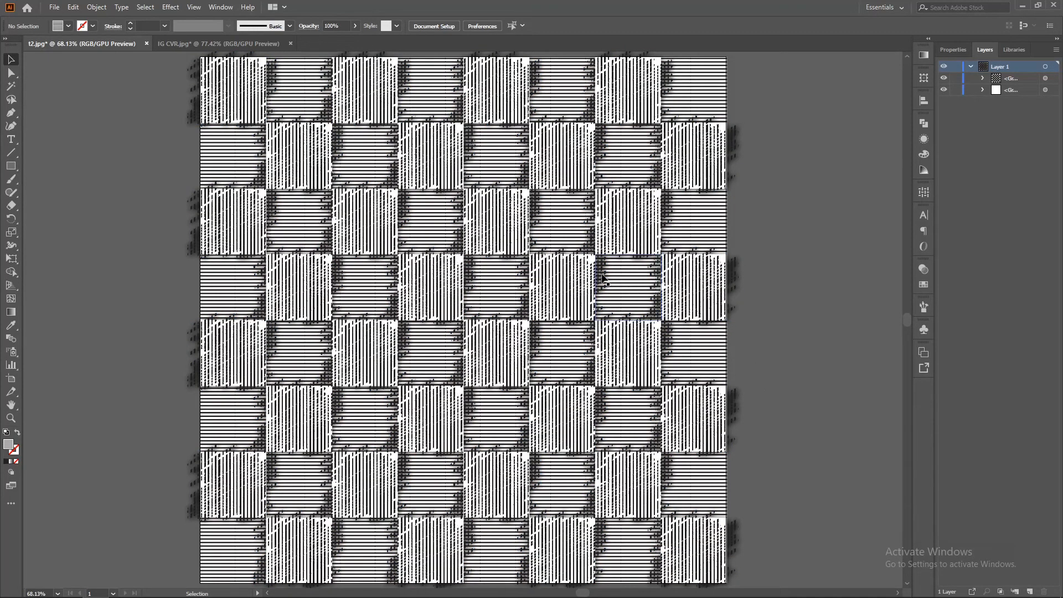
click(550, 275)
click(108, 145)
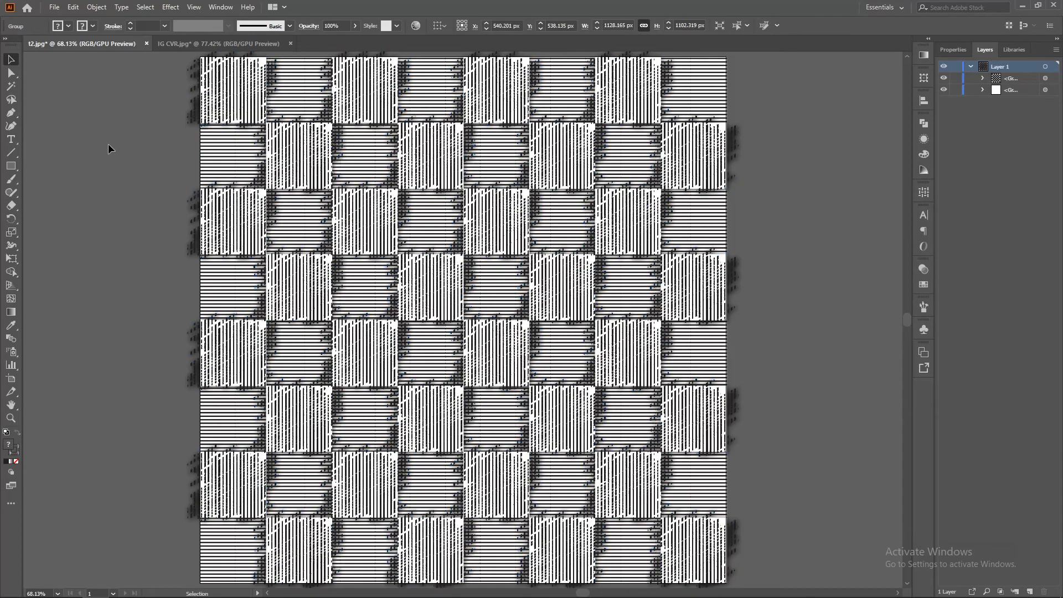